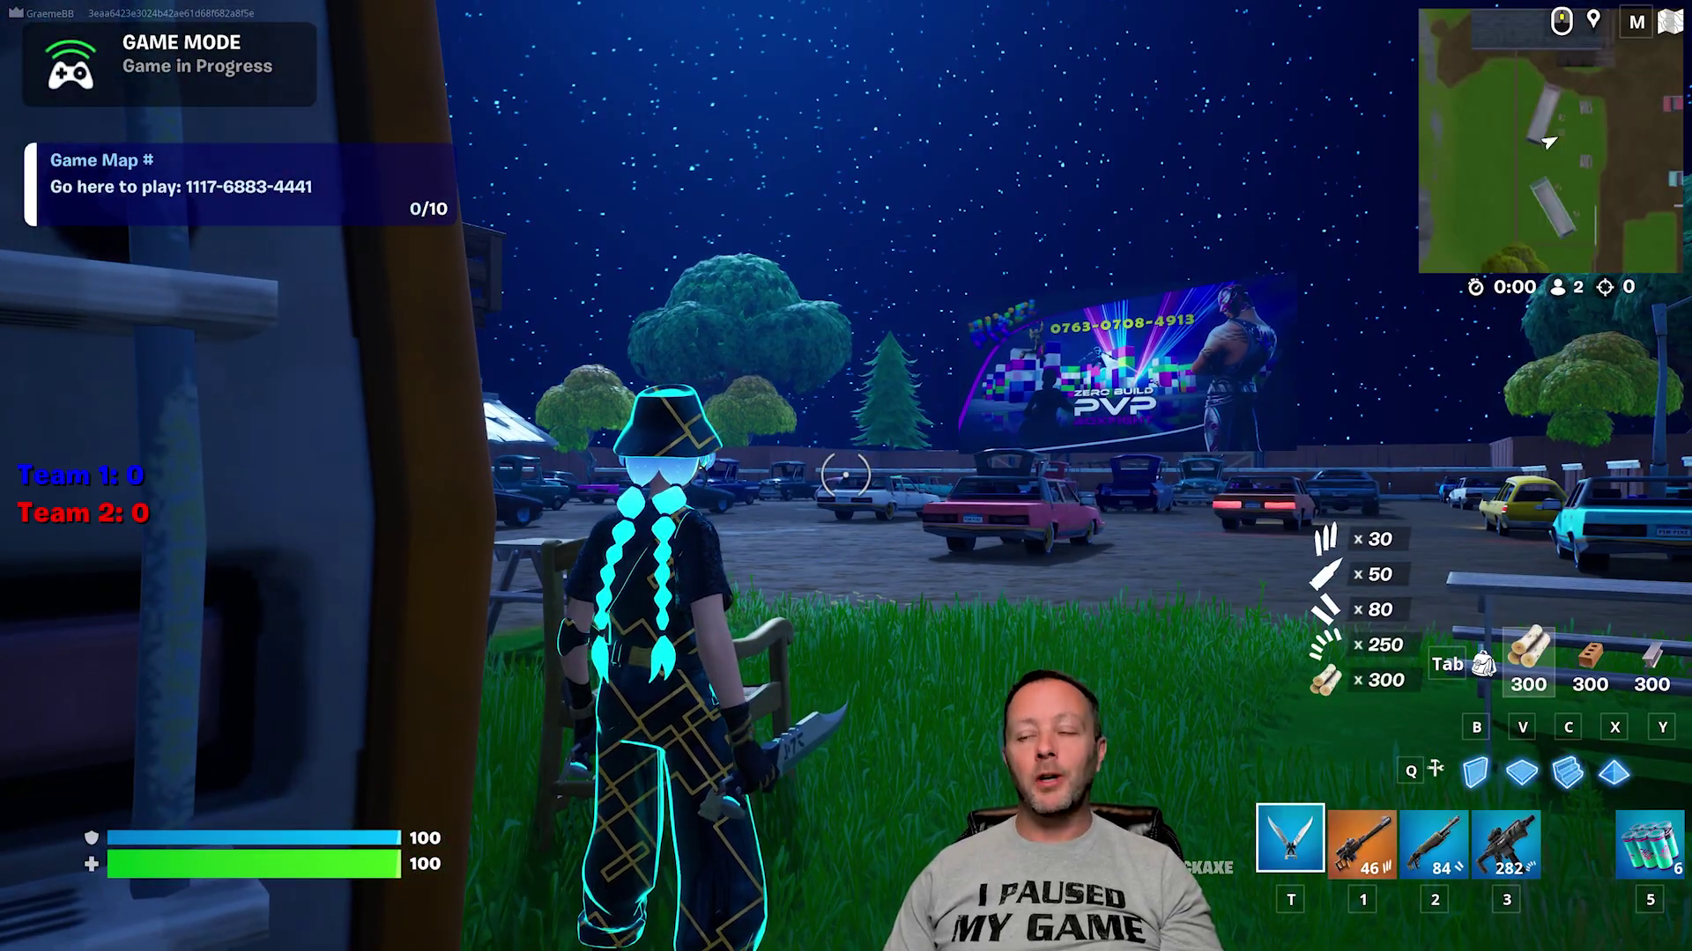
Run across the drive-in car park and climb onto the red car in front of the Zero Build PVP billboard
{"action": "key", "text": "d"}
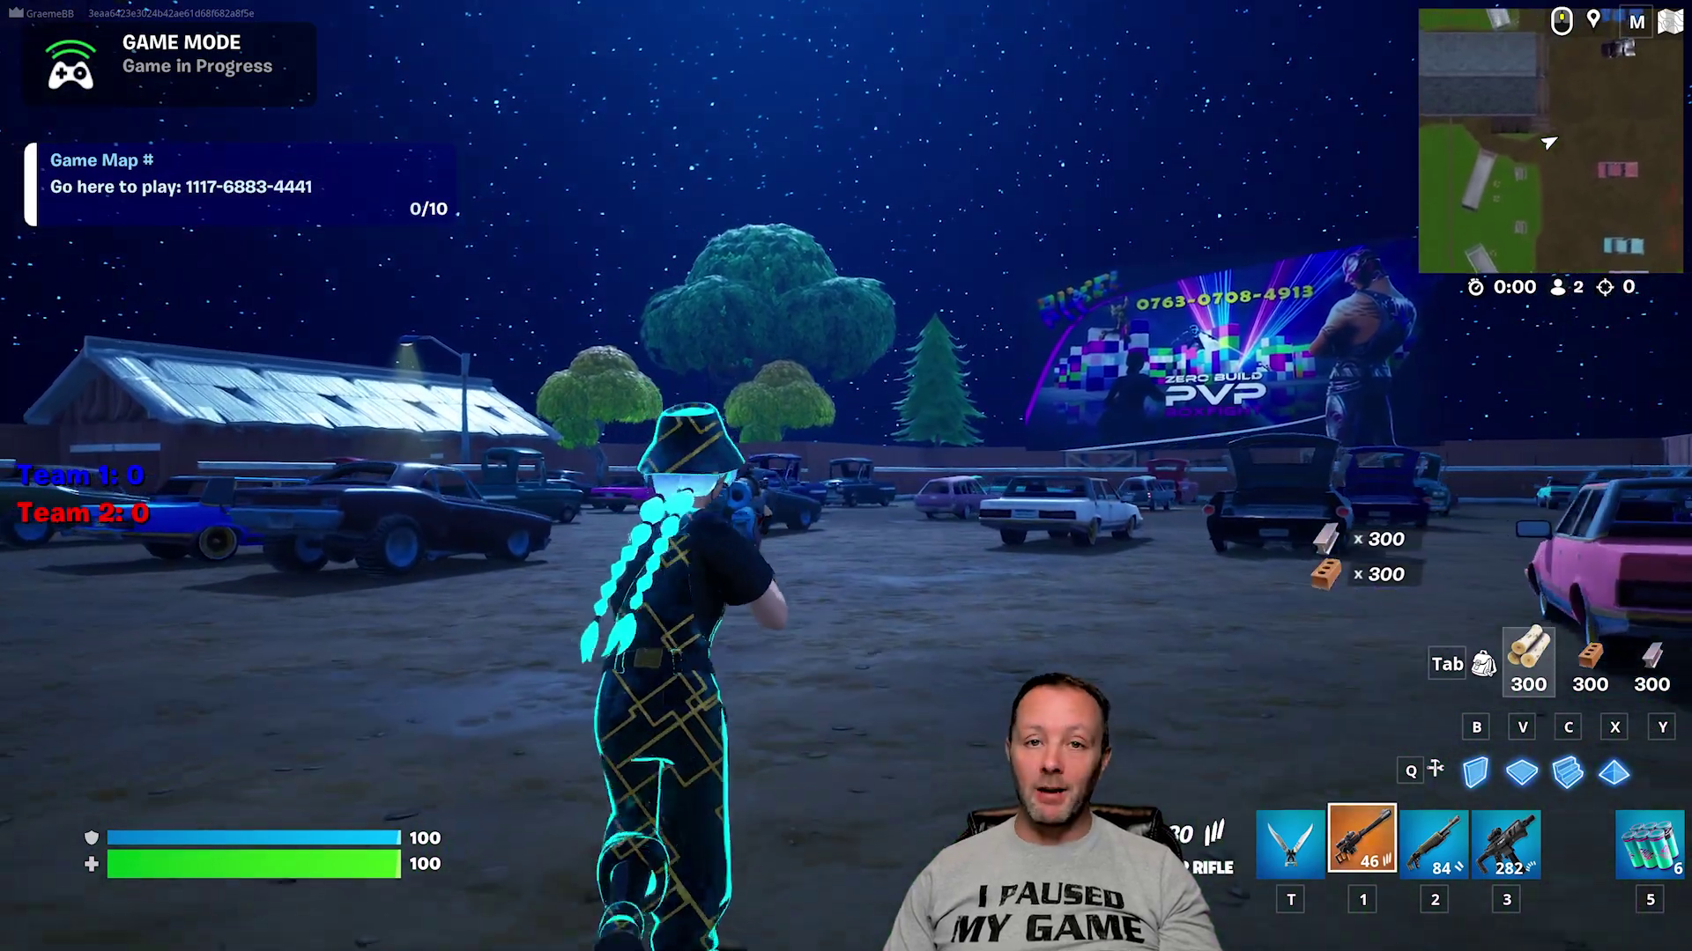
{"action": "key", "text": "w"}
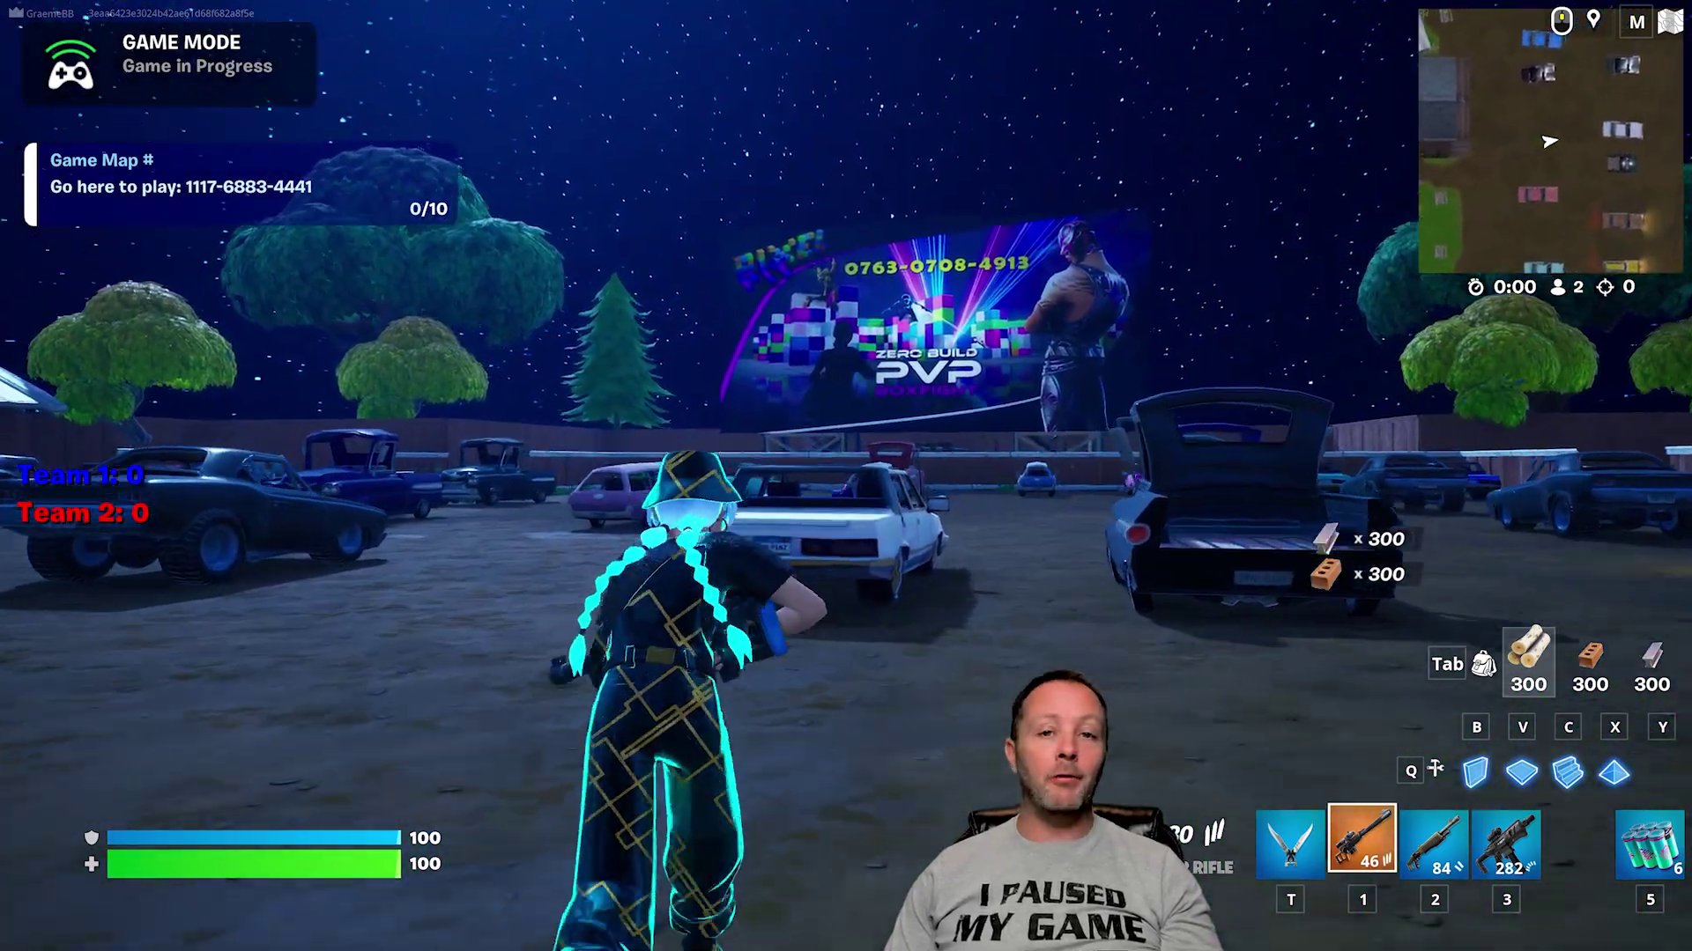
{"action": "key", "text": "space"}
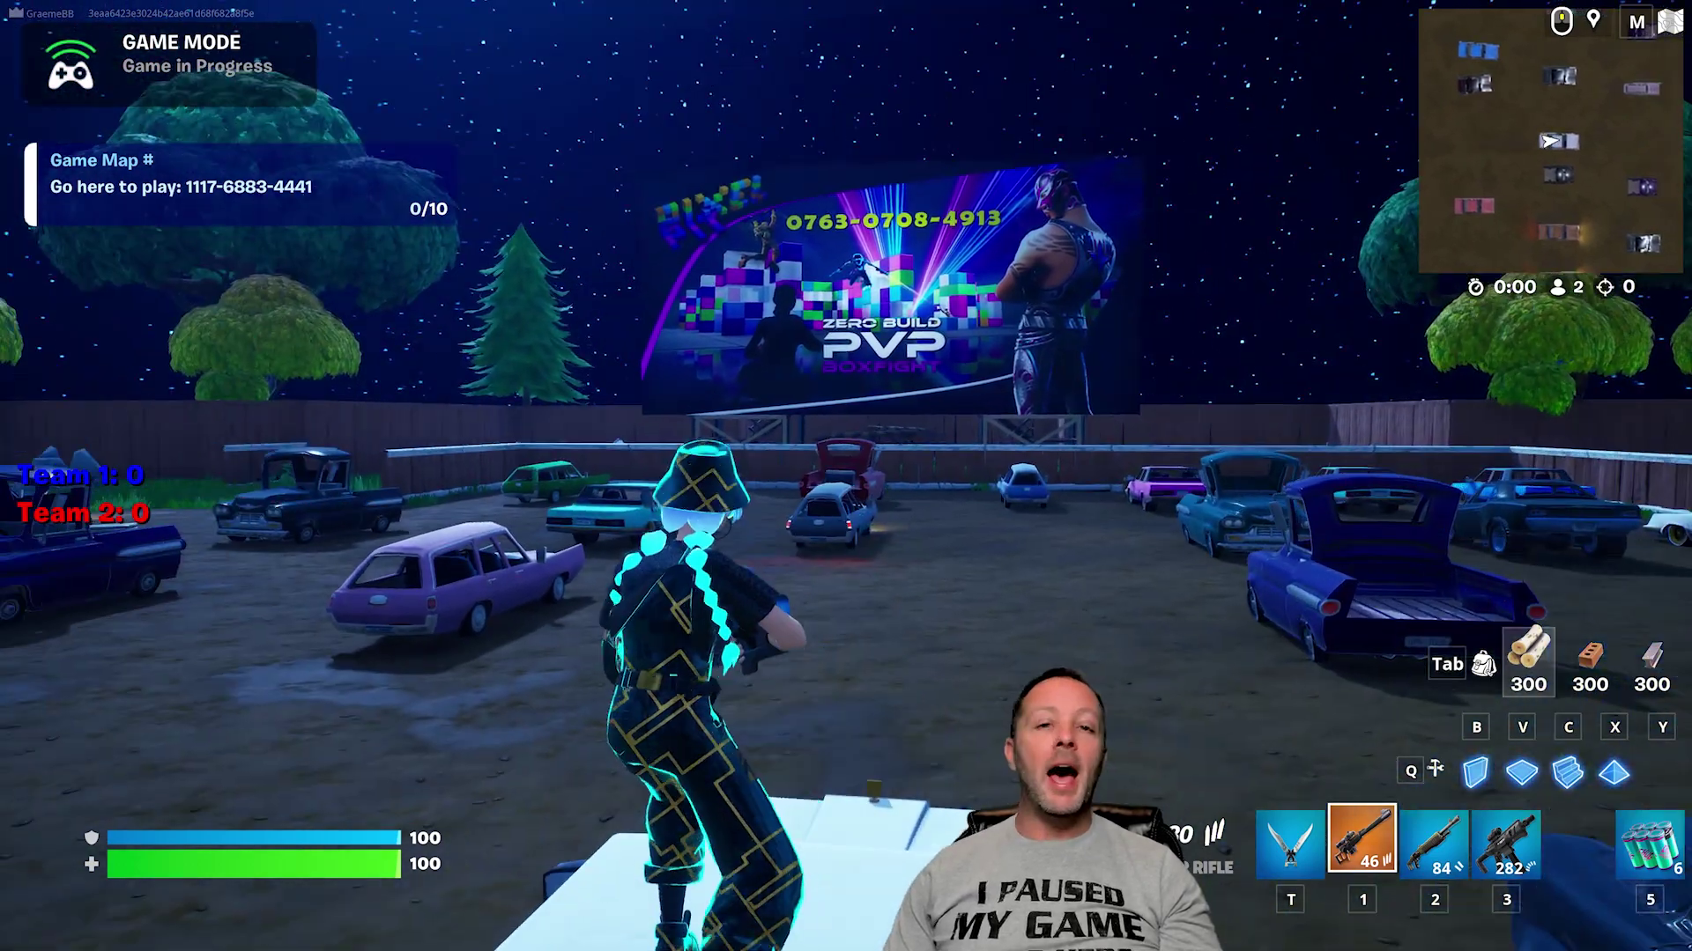
{"action": "key", "text": "d"}
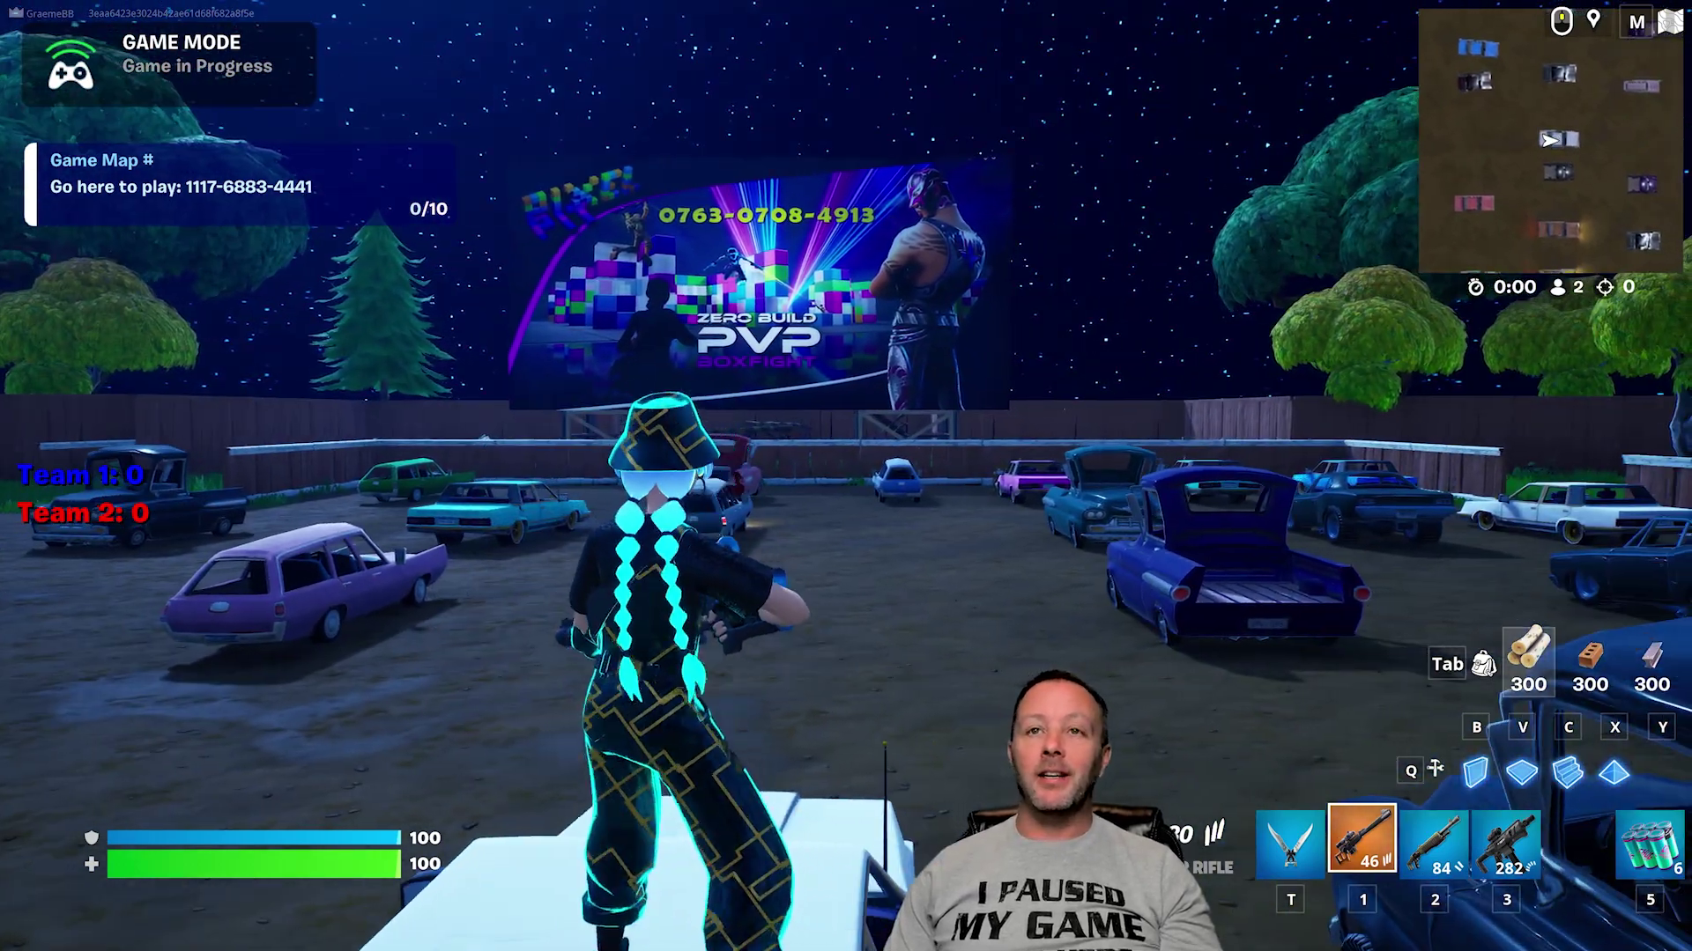
{"action": "key", "text": "w"}
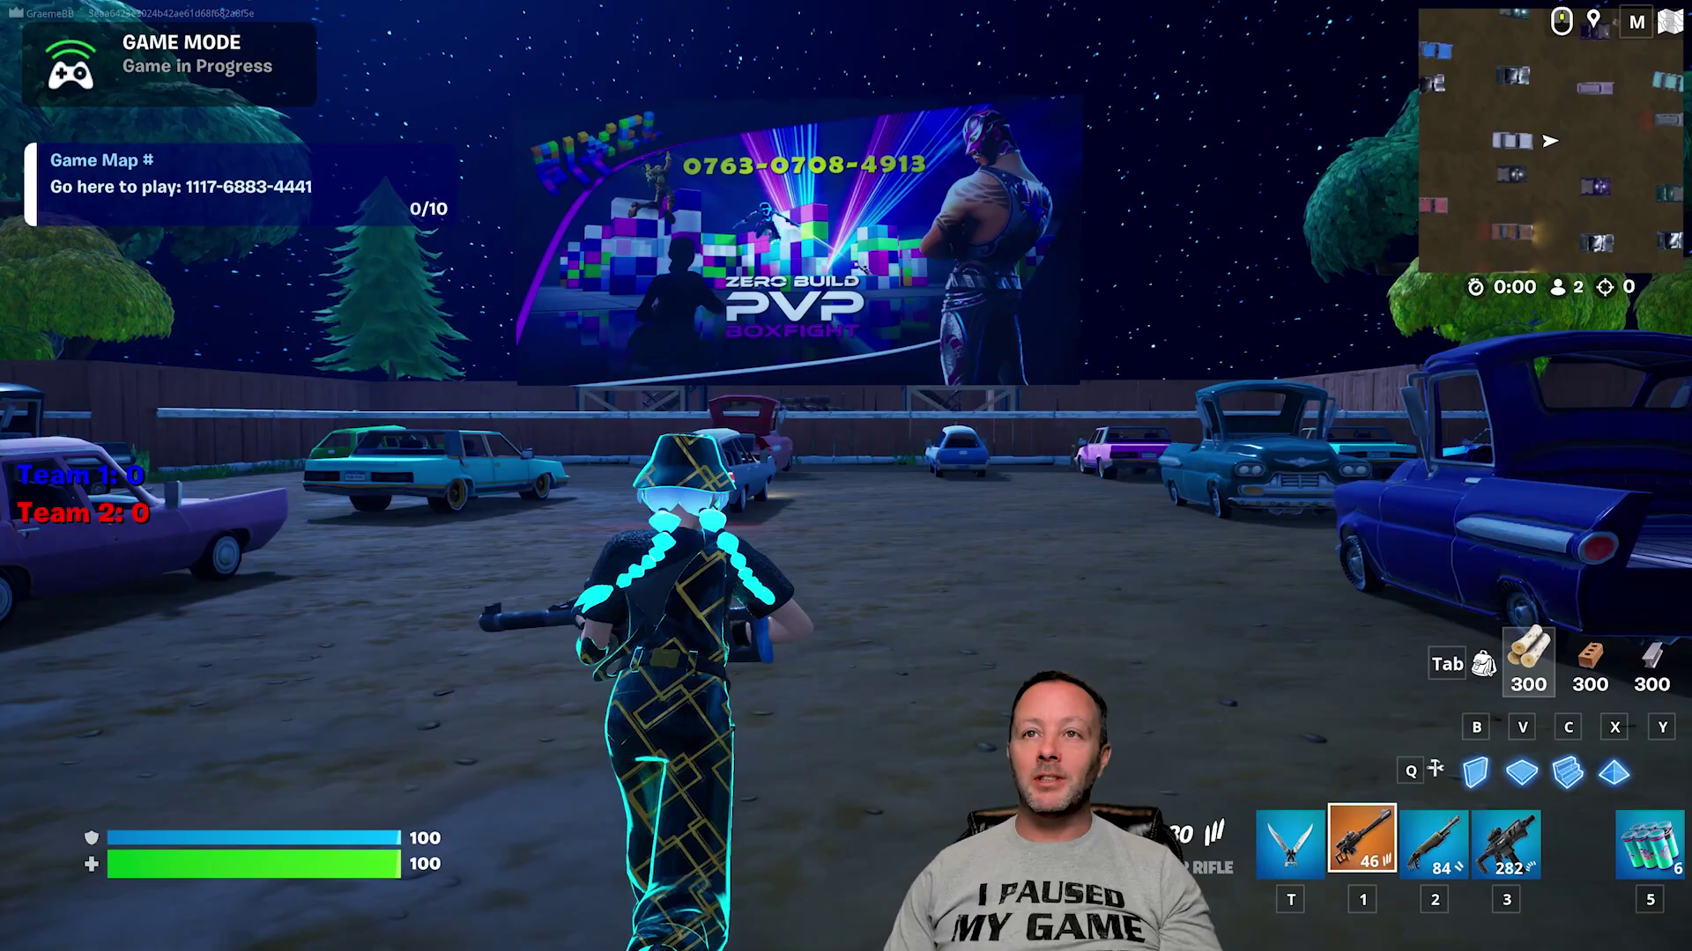
{"action": "key", "text": "w"}
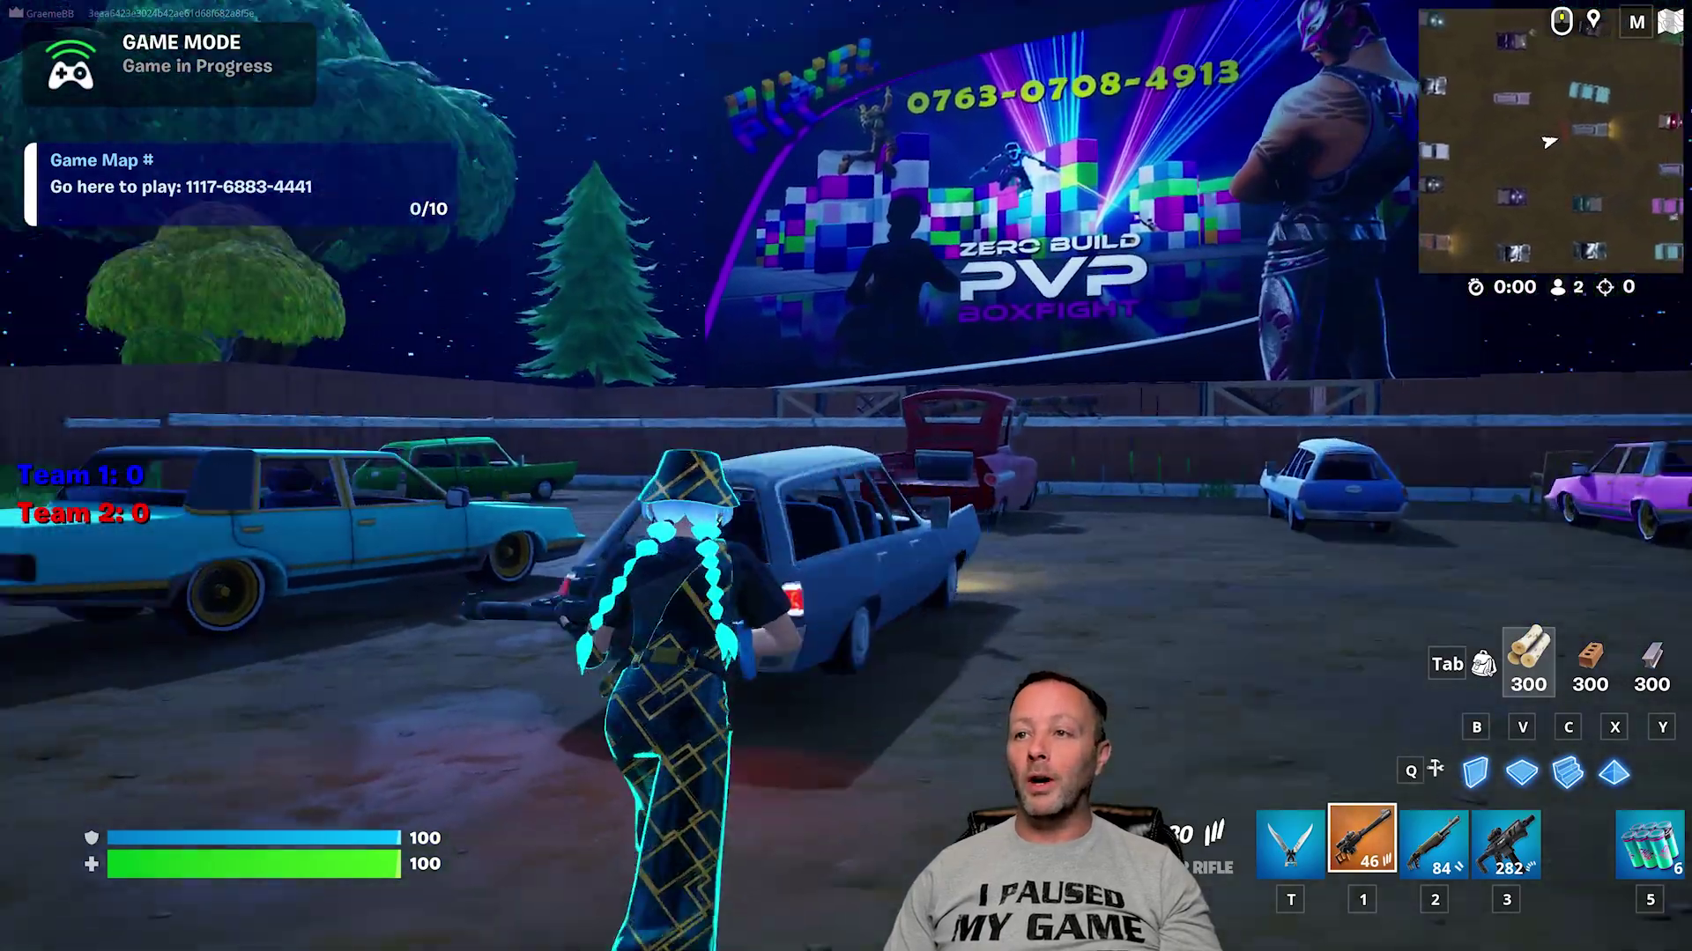
{"action": "key", "text": "w"}
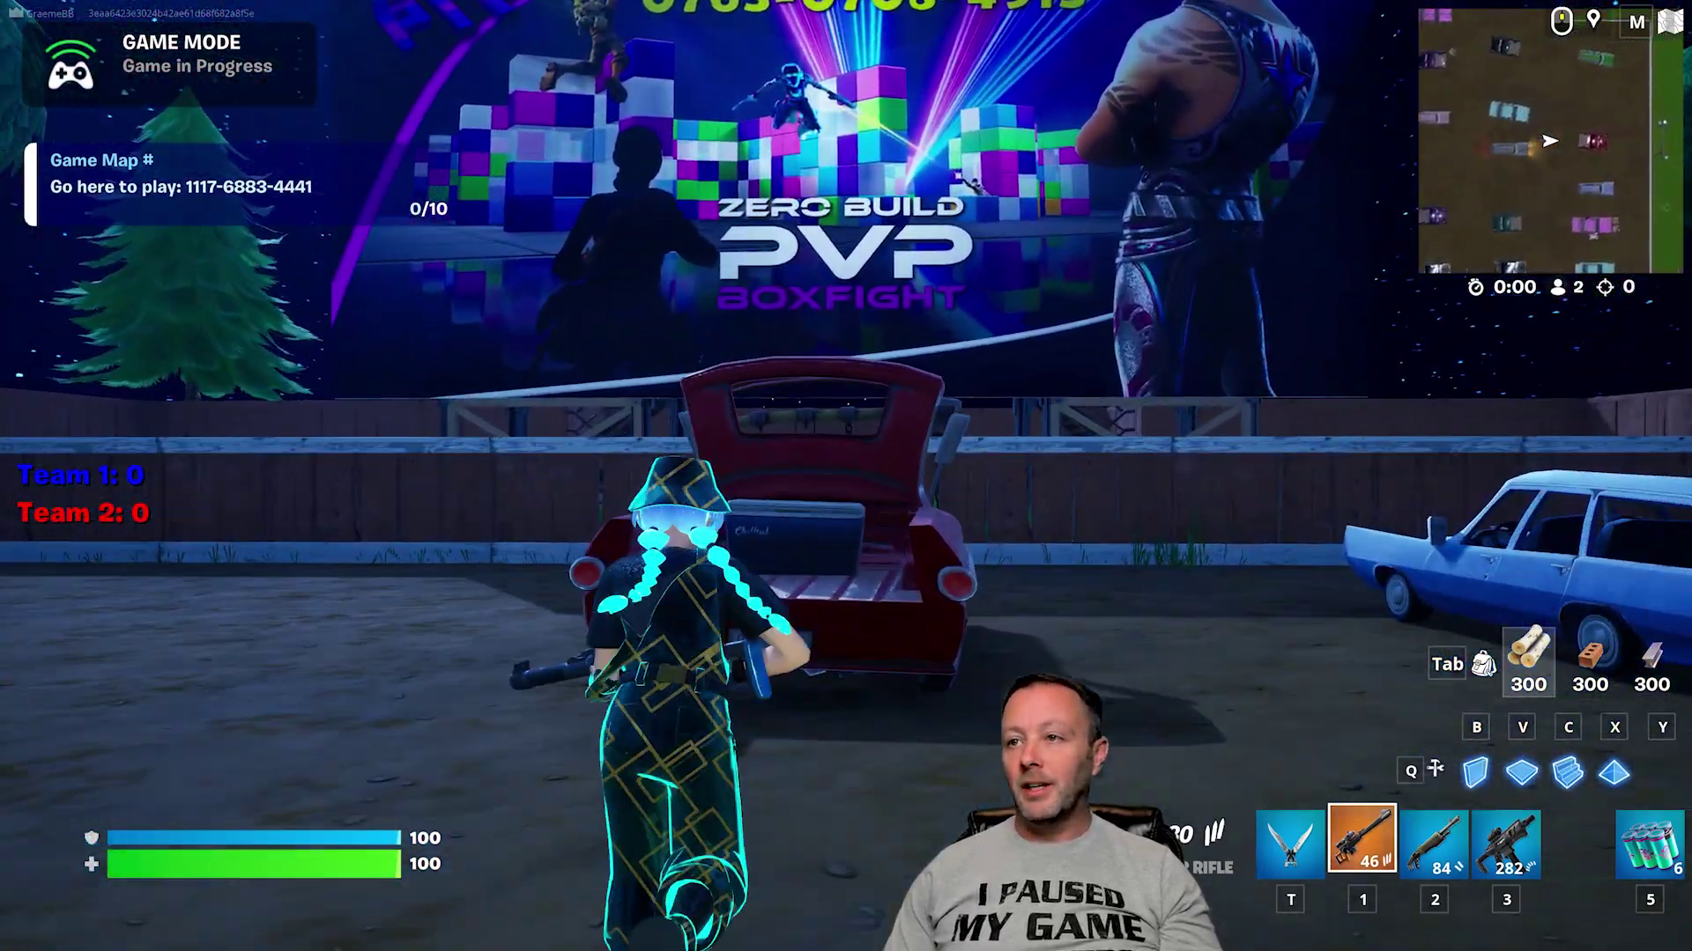
{"action": "key", "text": "w"}
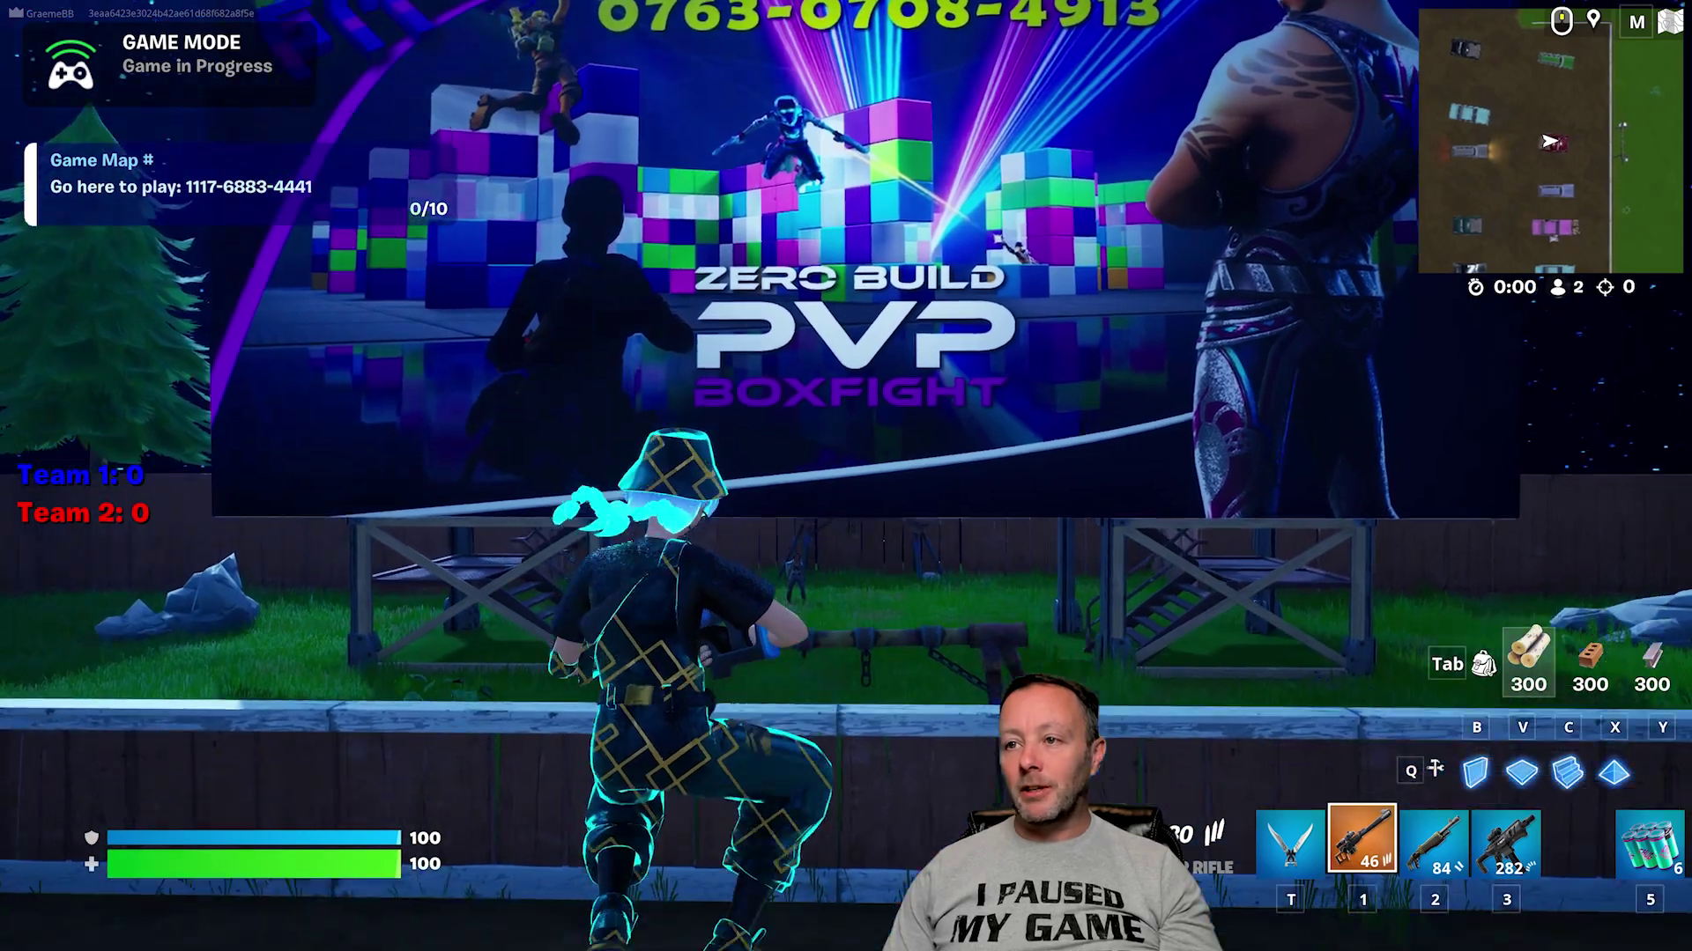
Eliminate the opponent standing beneath the billboard with scoped sniper rifle shots
{"action": "right_click", "coordinate": [846, 476]}
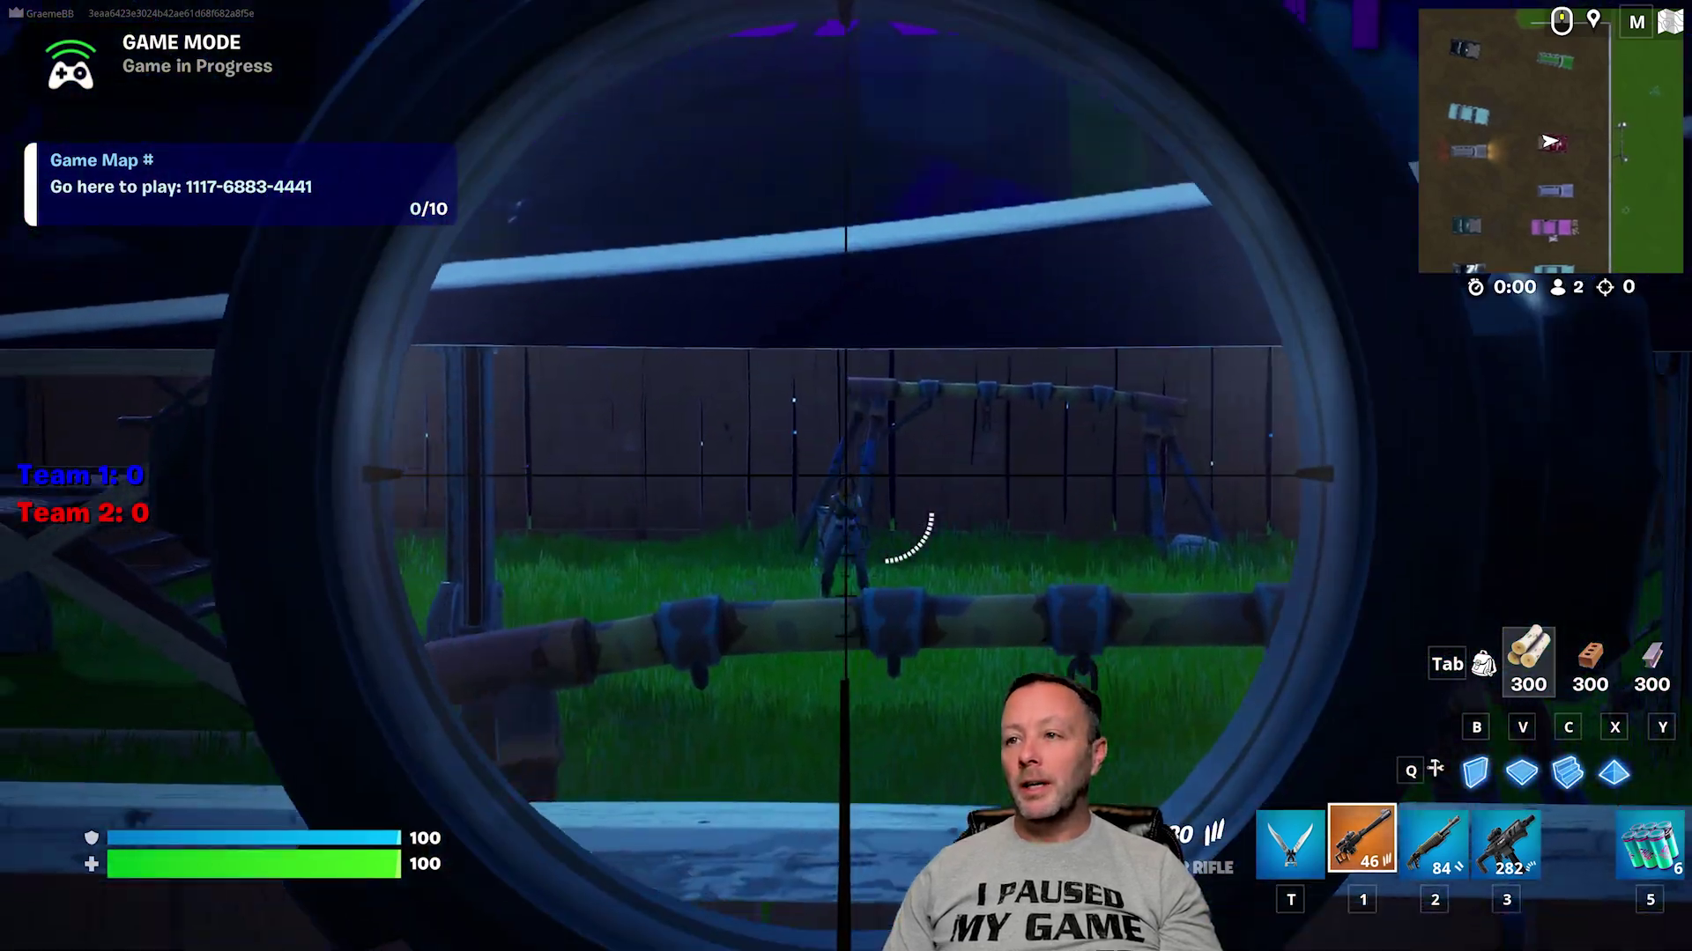
{"action": "left_click", "coordinate": [846, 476]}
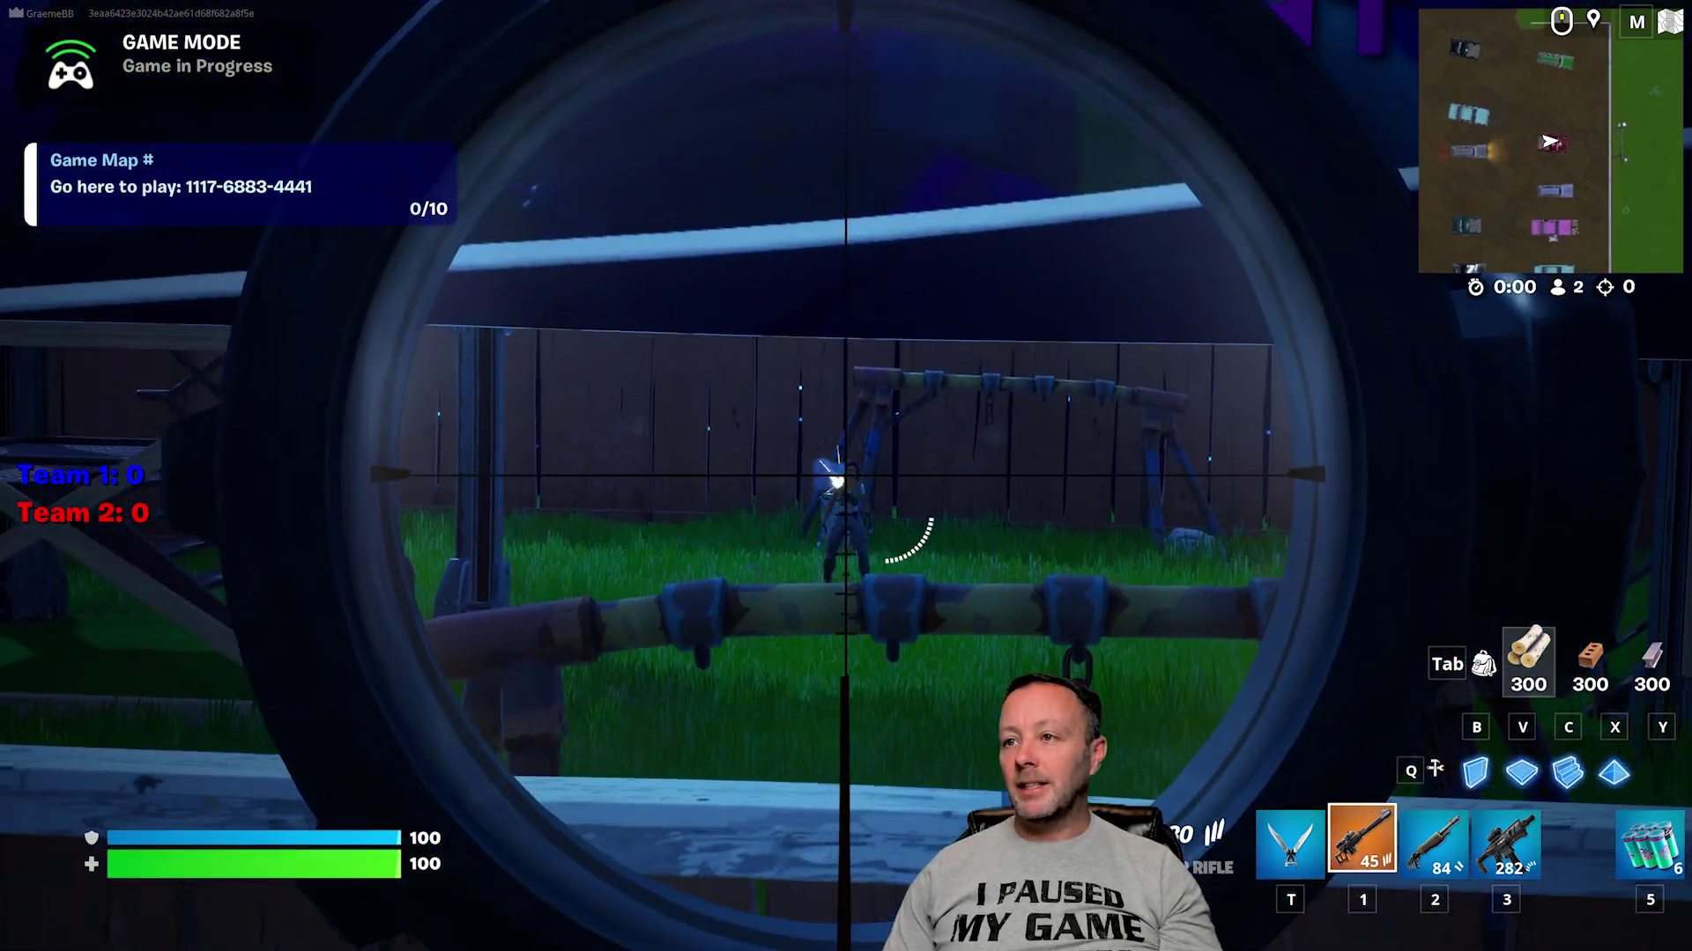
{"action": "left_click", "coordinate": [846, 475]}
{"action": "left_click", "coordinate": [846, 475]}
{"action": "right_click", "coordinate": [845, 476]}
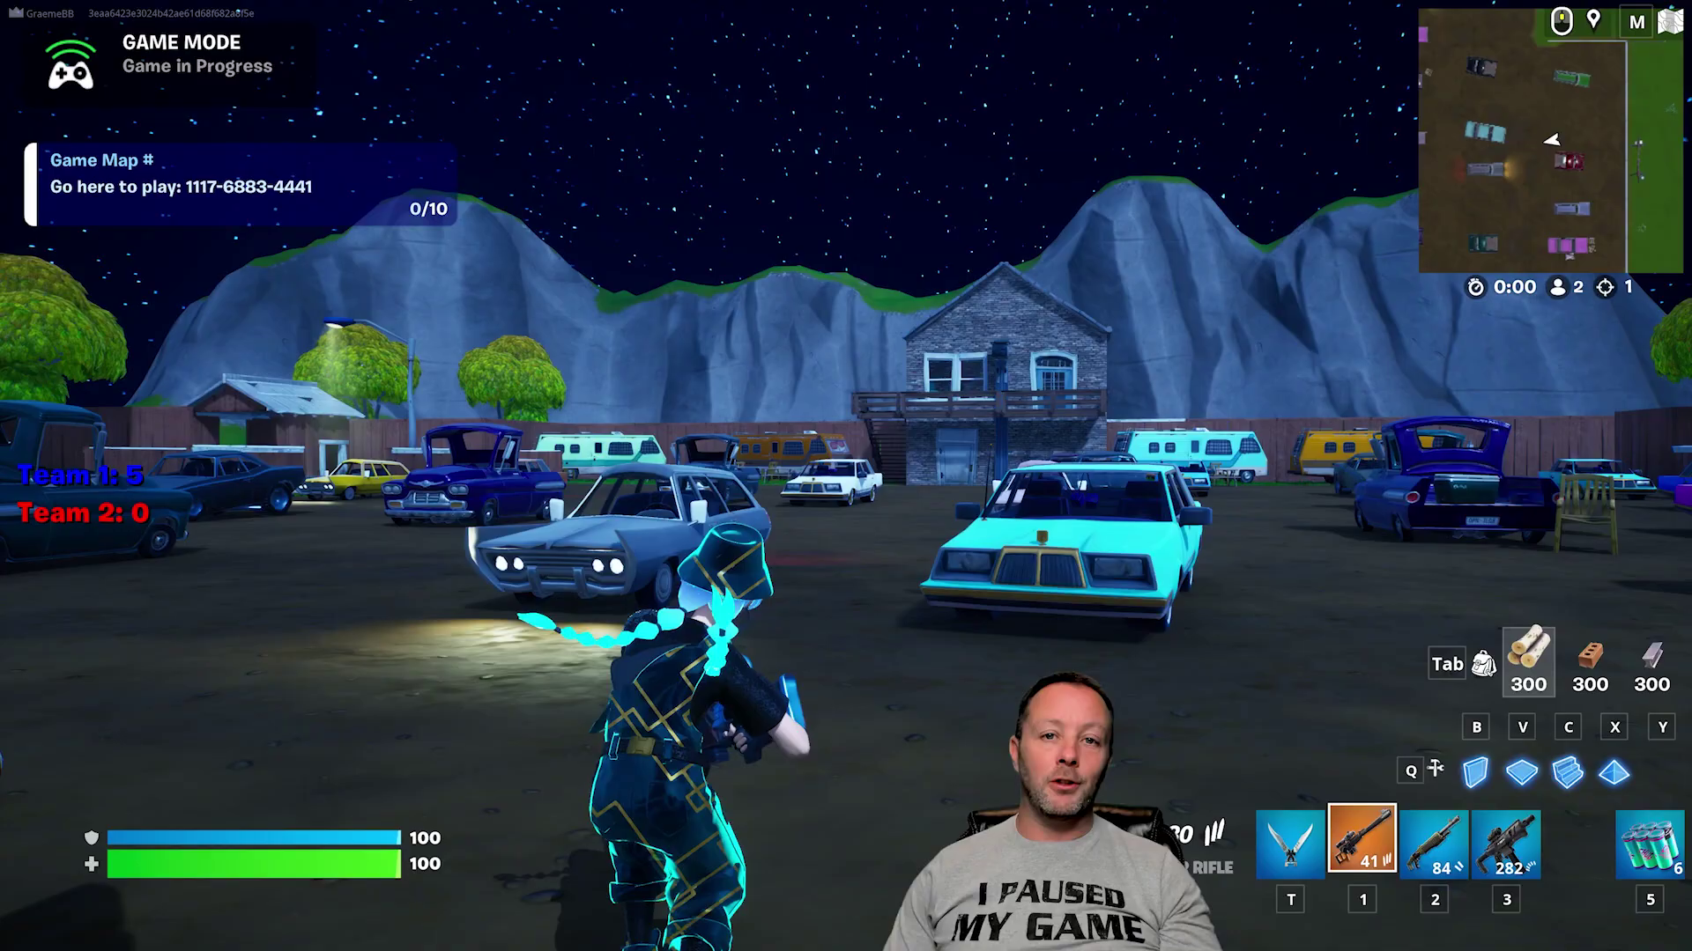
Run back between the parked cars to the two-storey stone house and enter its ground floor
{"action": "key", "text": "w"}
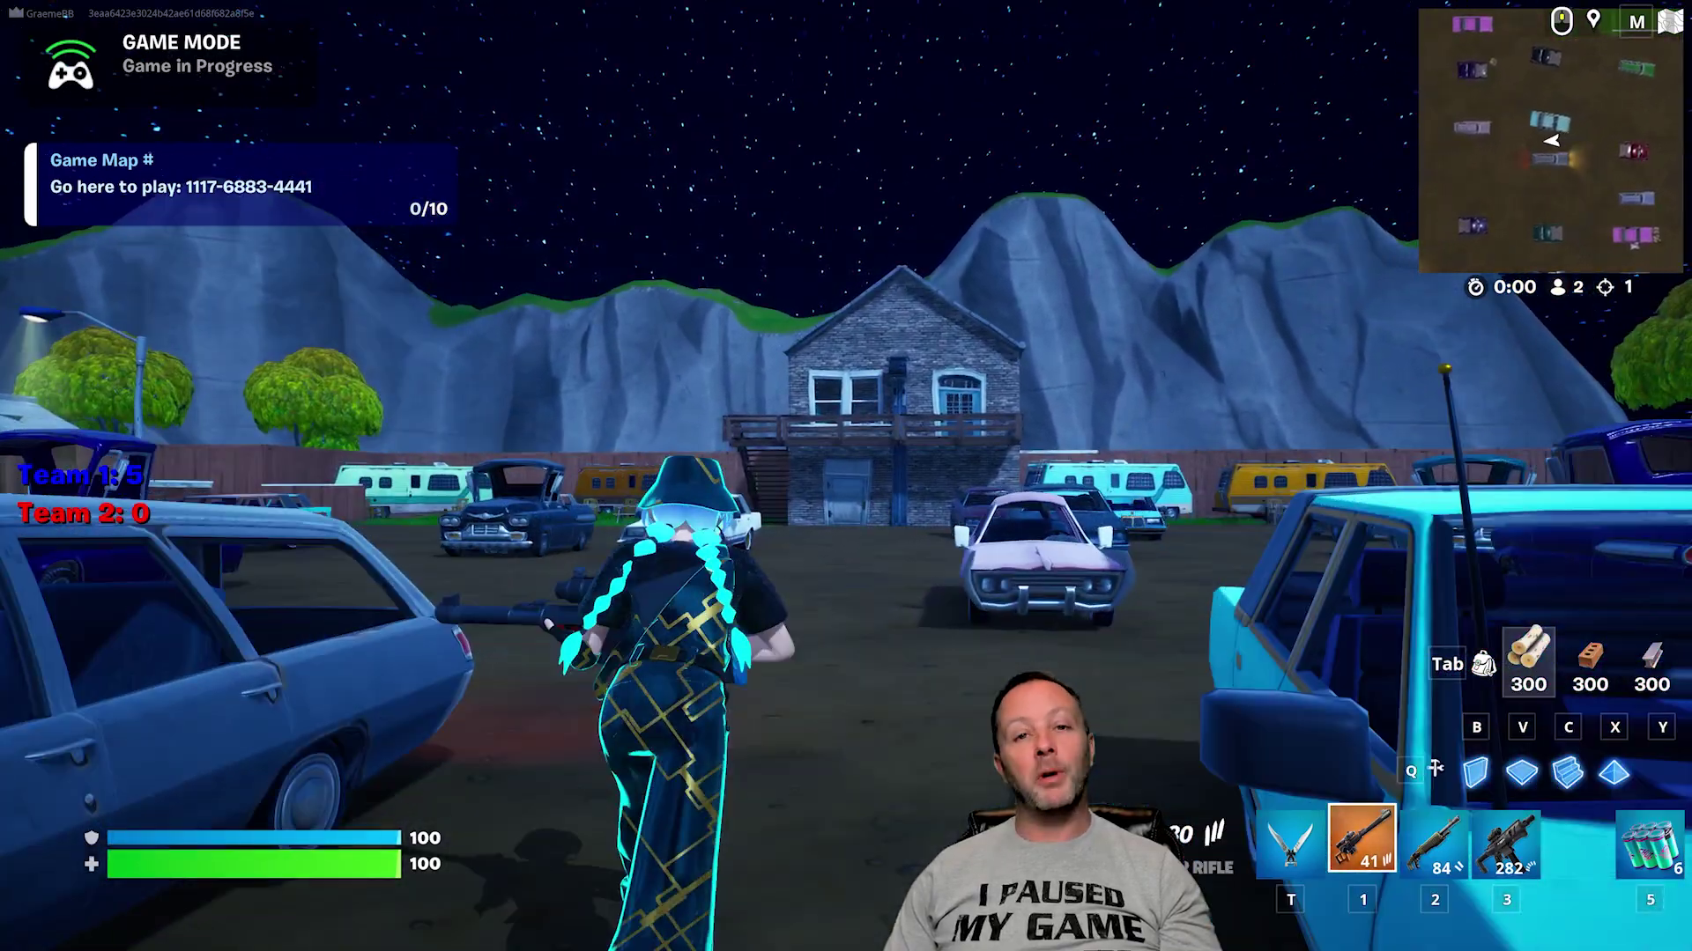
{"action": "key", "text": "w"}
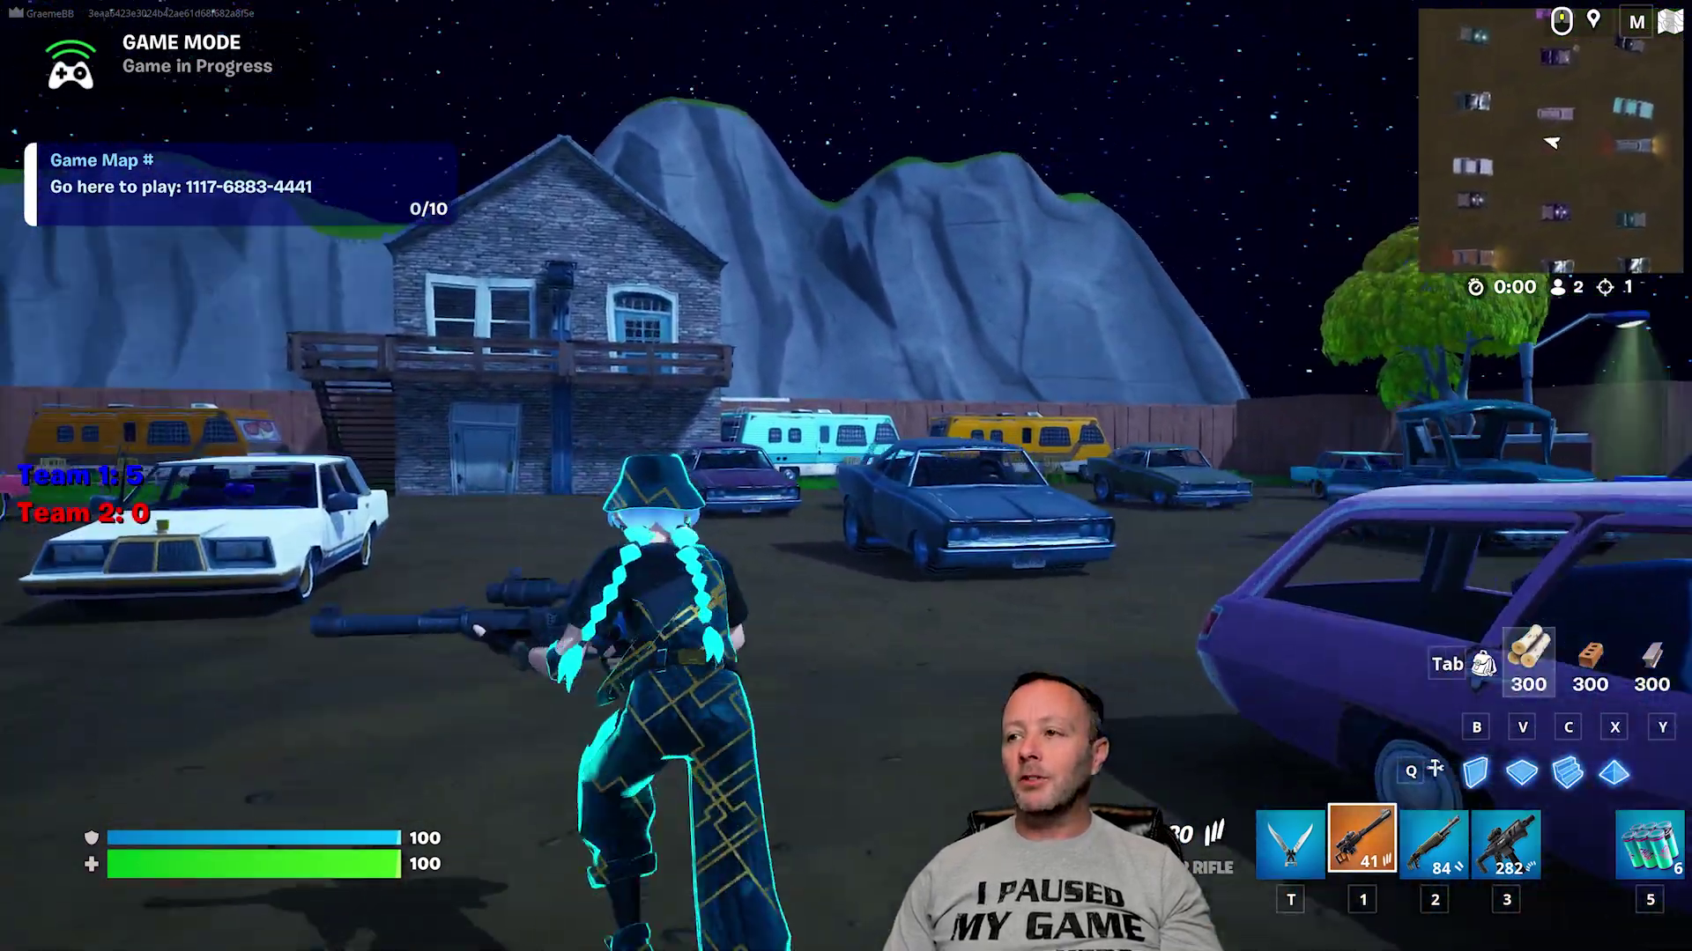
{"action": "key", "text": "w"}
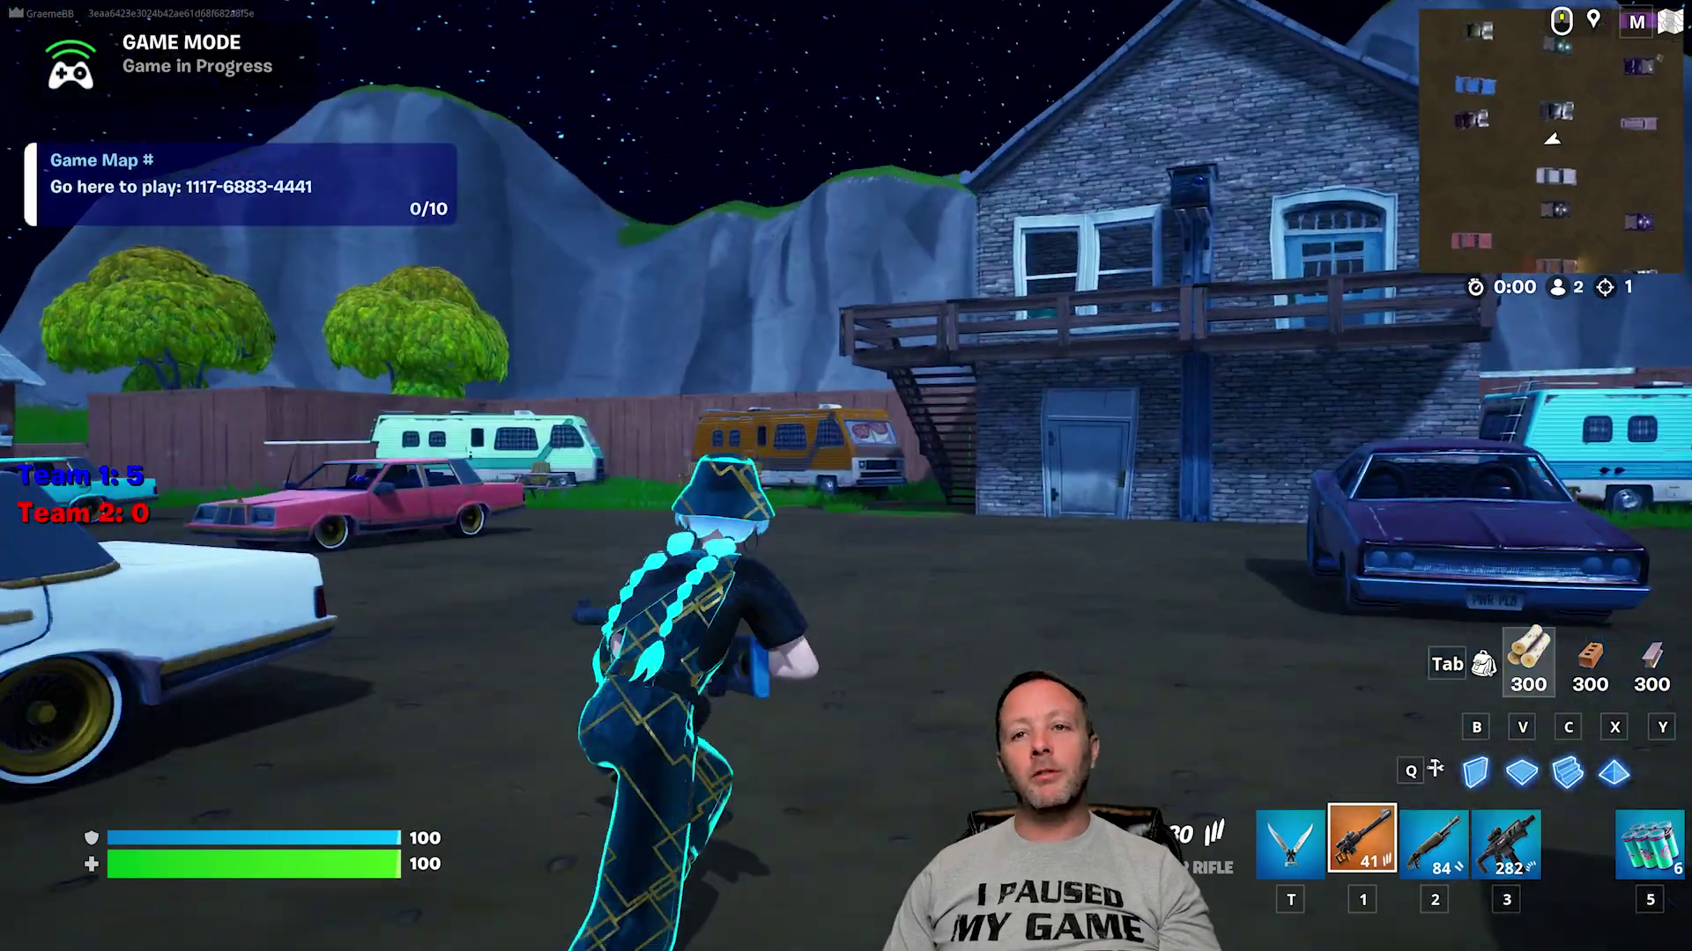
{"action": "key", "text": "w"}
{"action": "key", "text": "shift"}
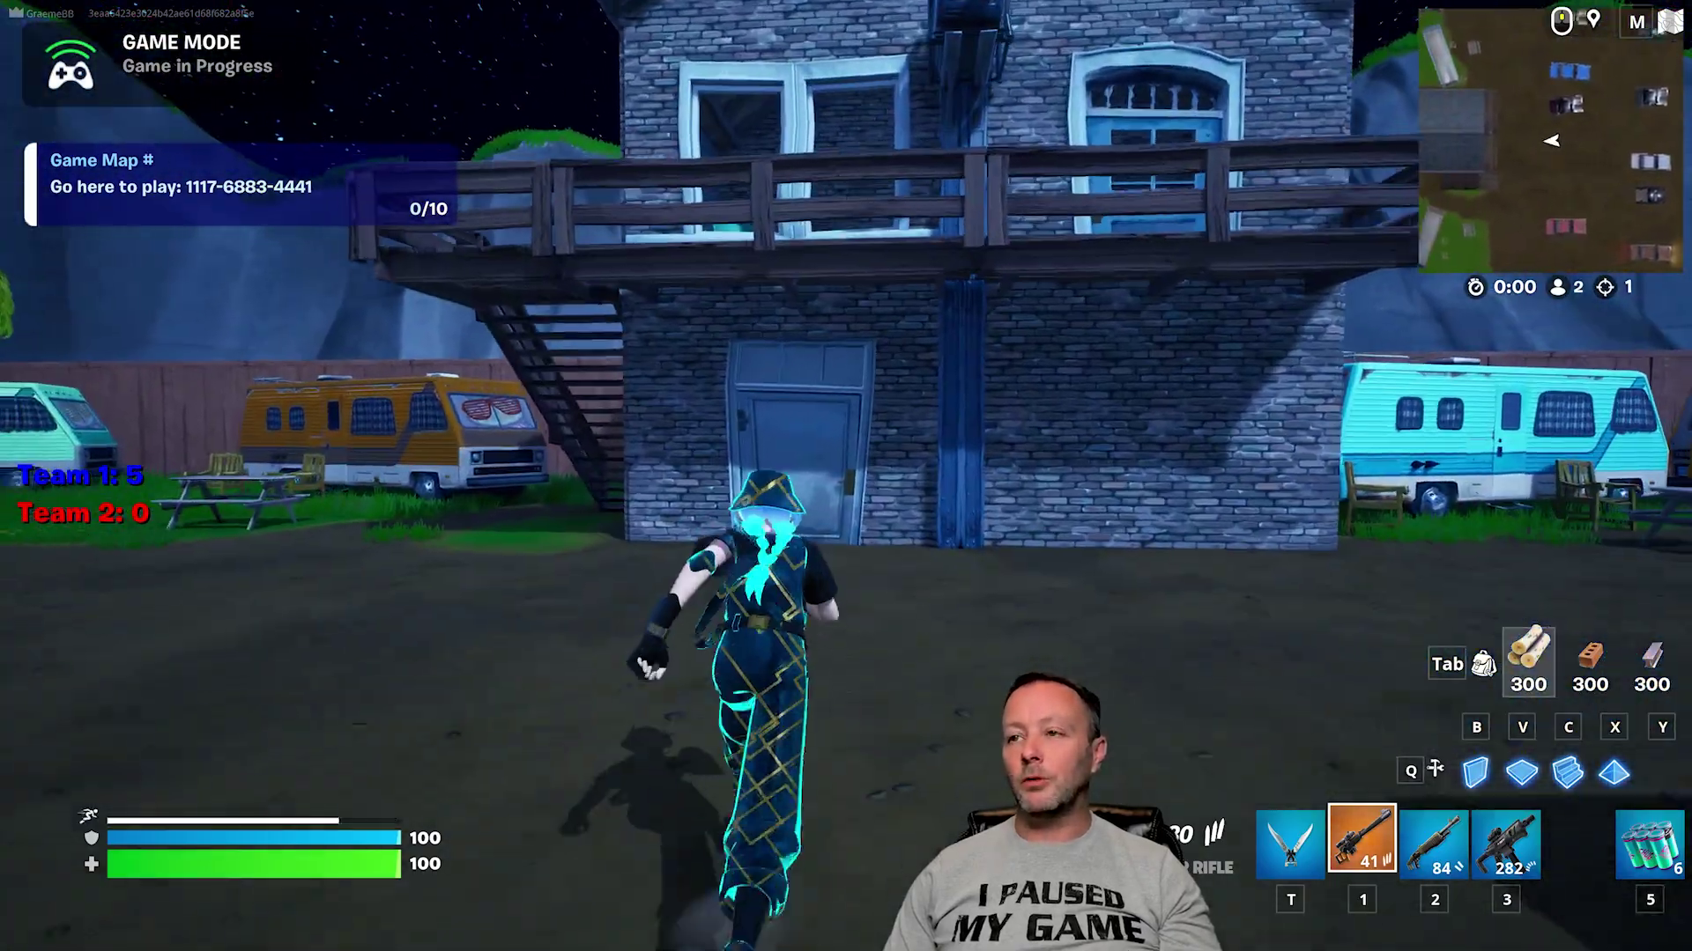
{"action": "key", "text": "w"}
{"action": "key", "text": "a"}
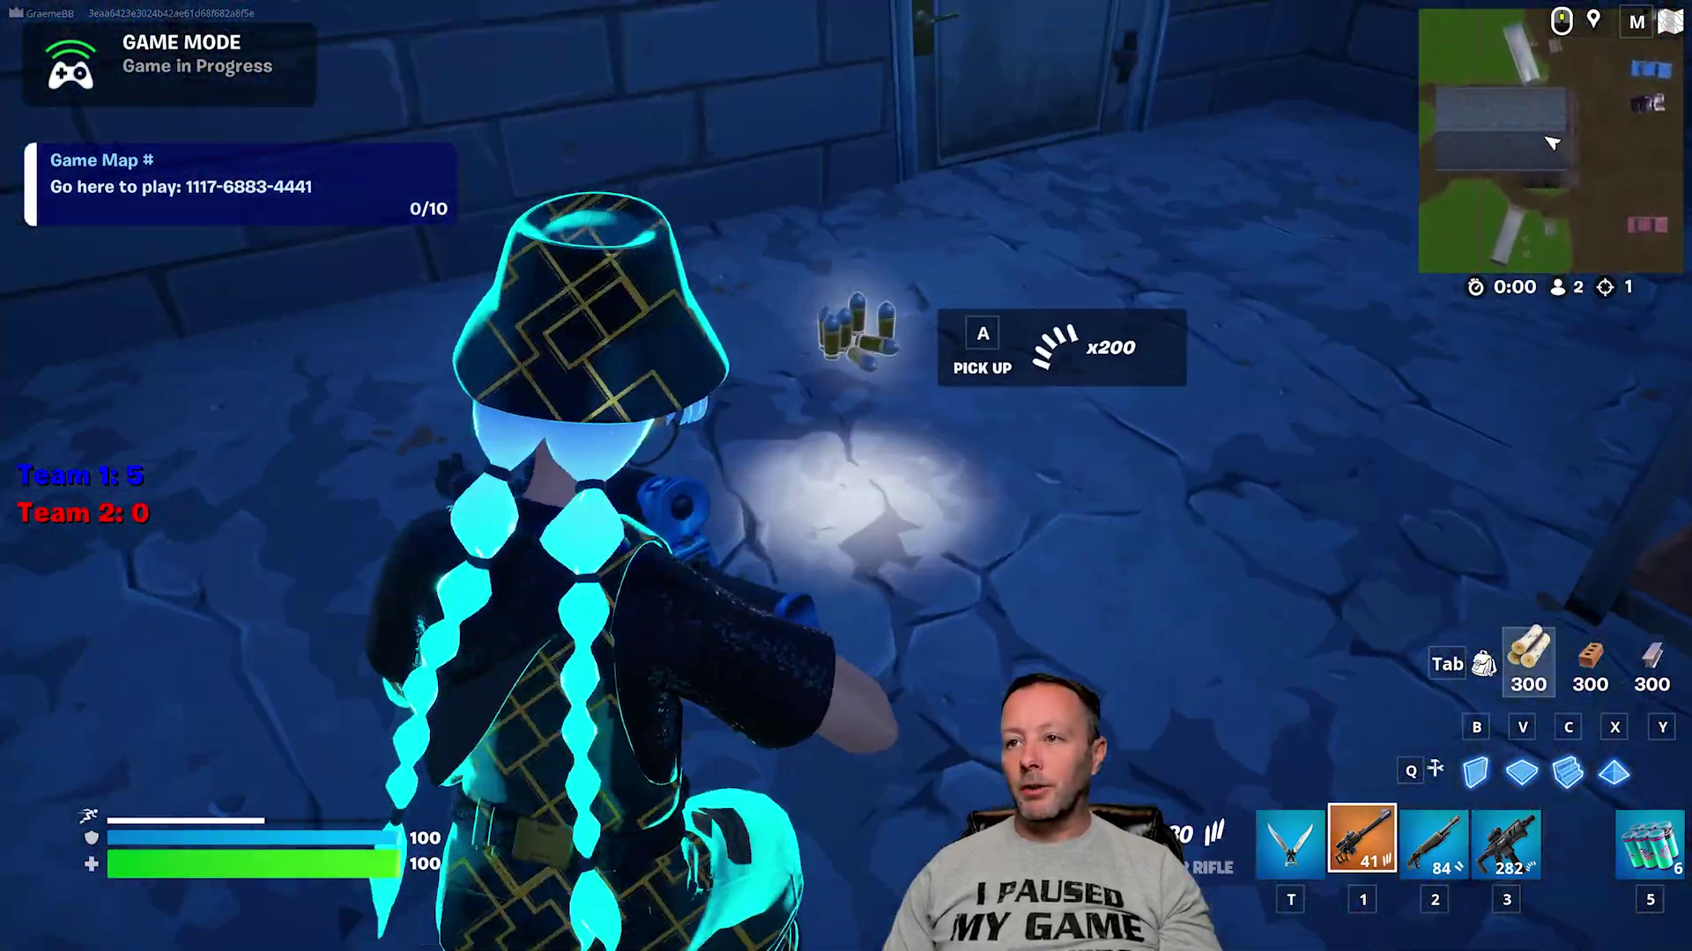
Pick up the 200 rounds of ammo inside the stone house and go back out to the car park
{"action": "key", "text": "a"}
{"action": "key", "text": "w"}
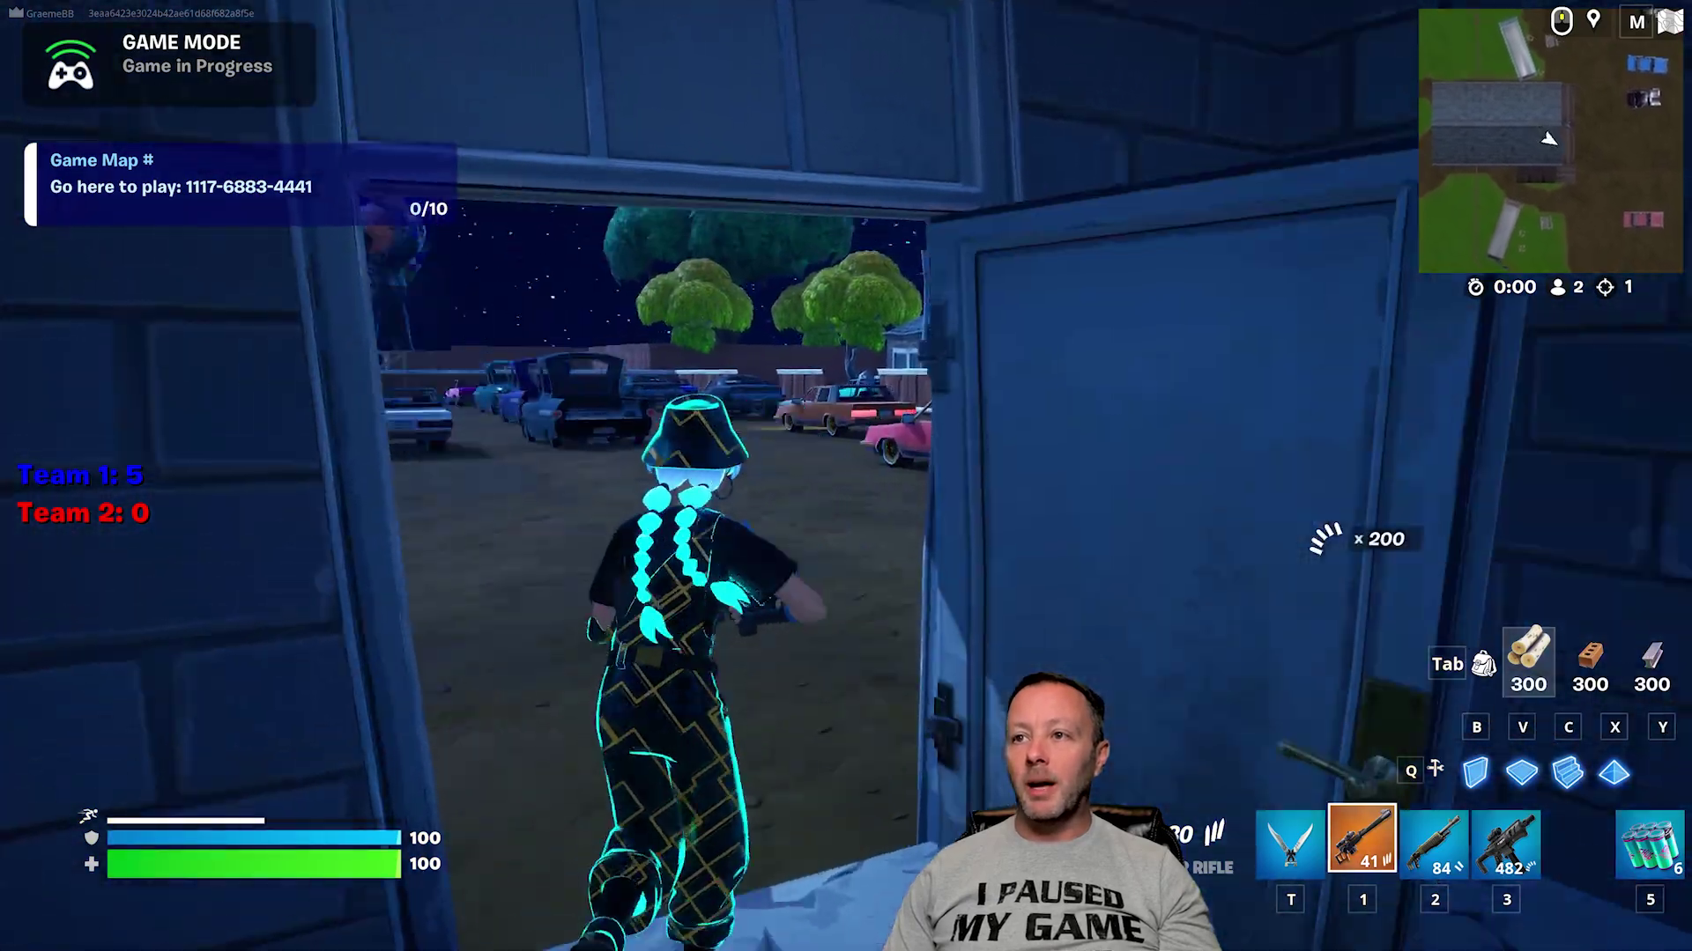
{"action": "key", "text": "w"}
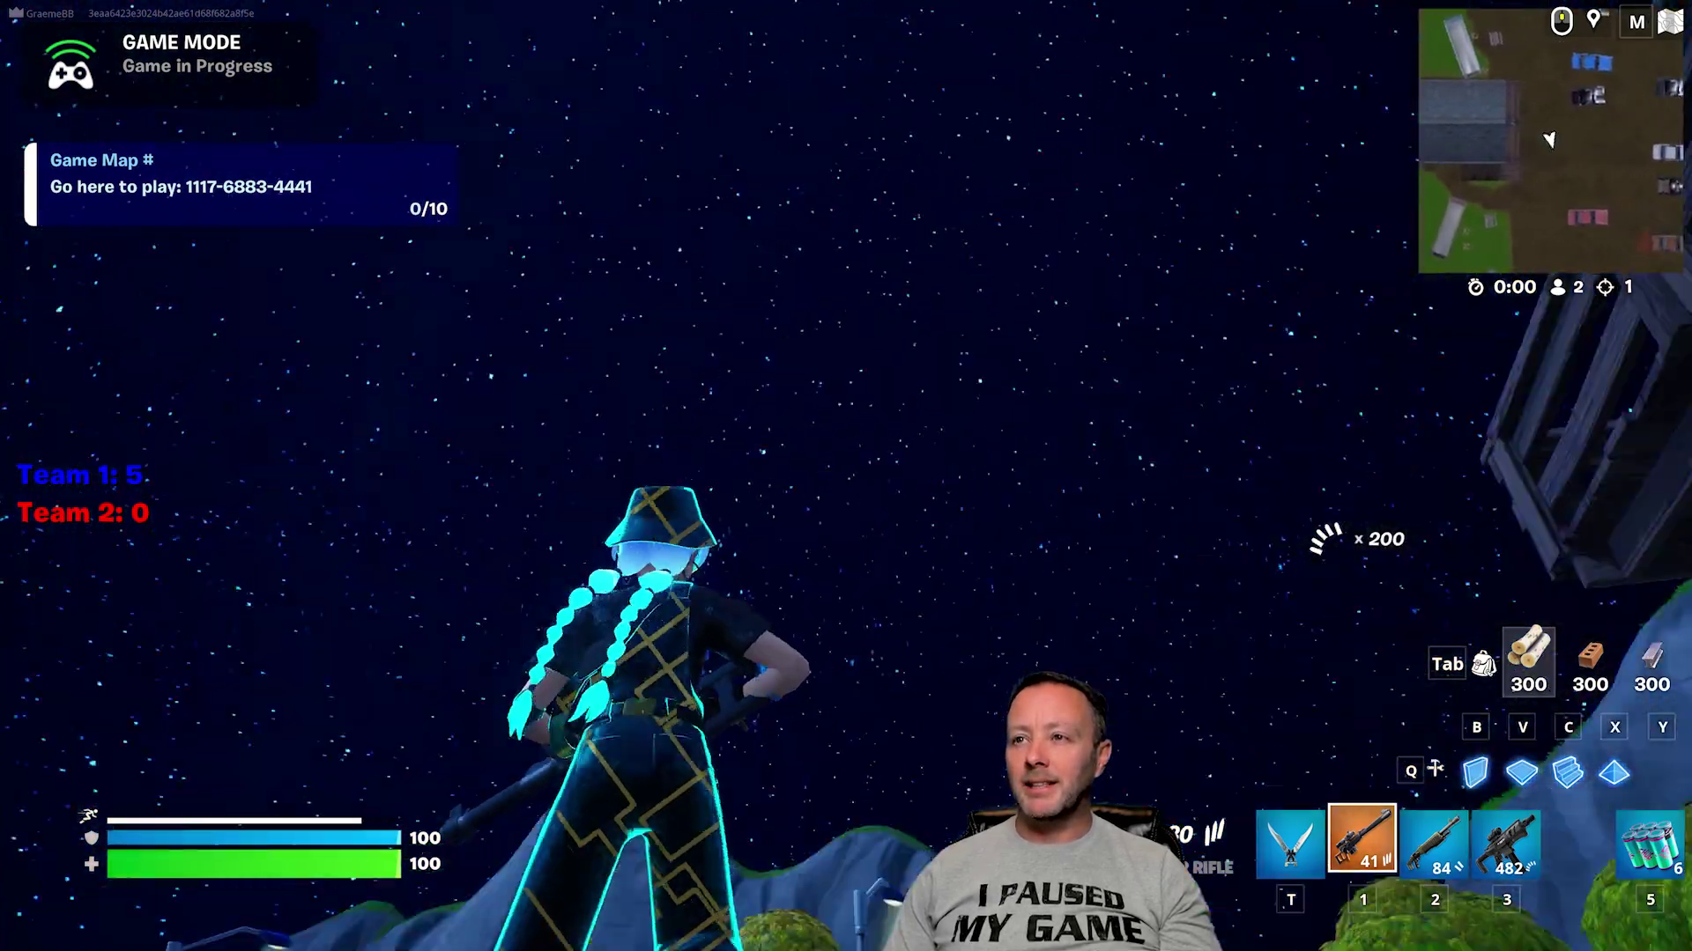
{"action": "key", "text": "w"}
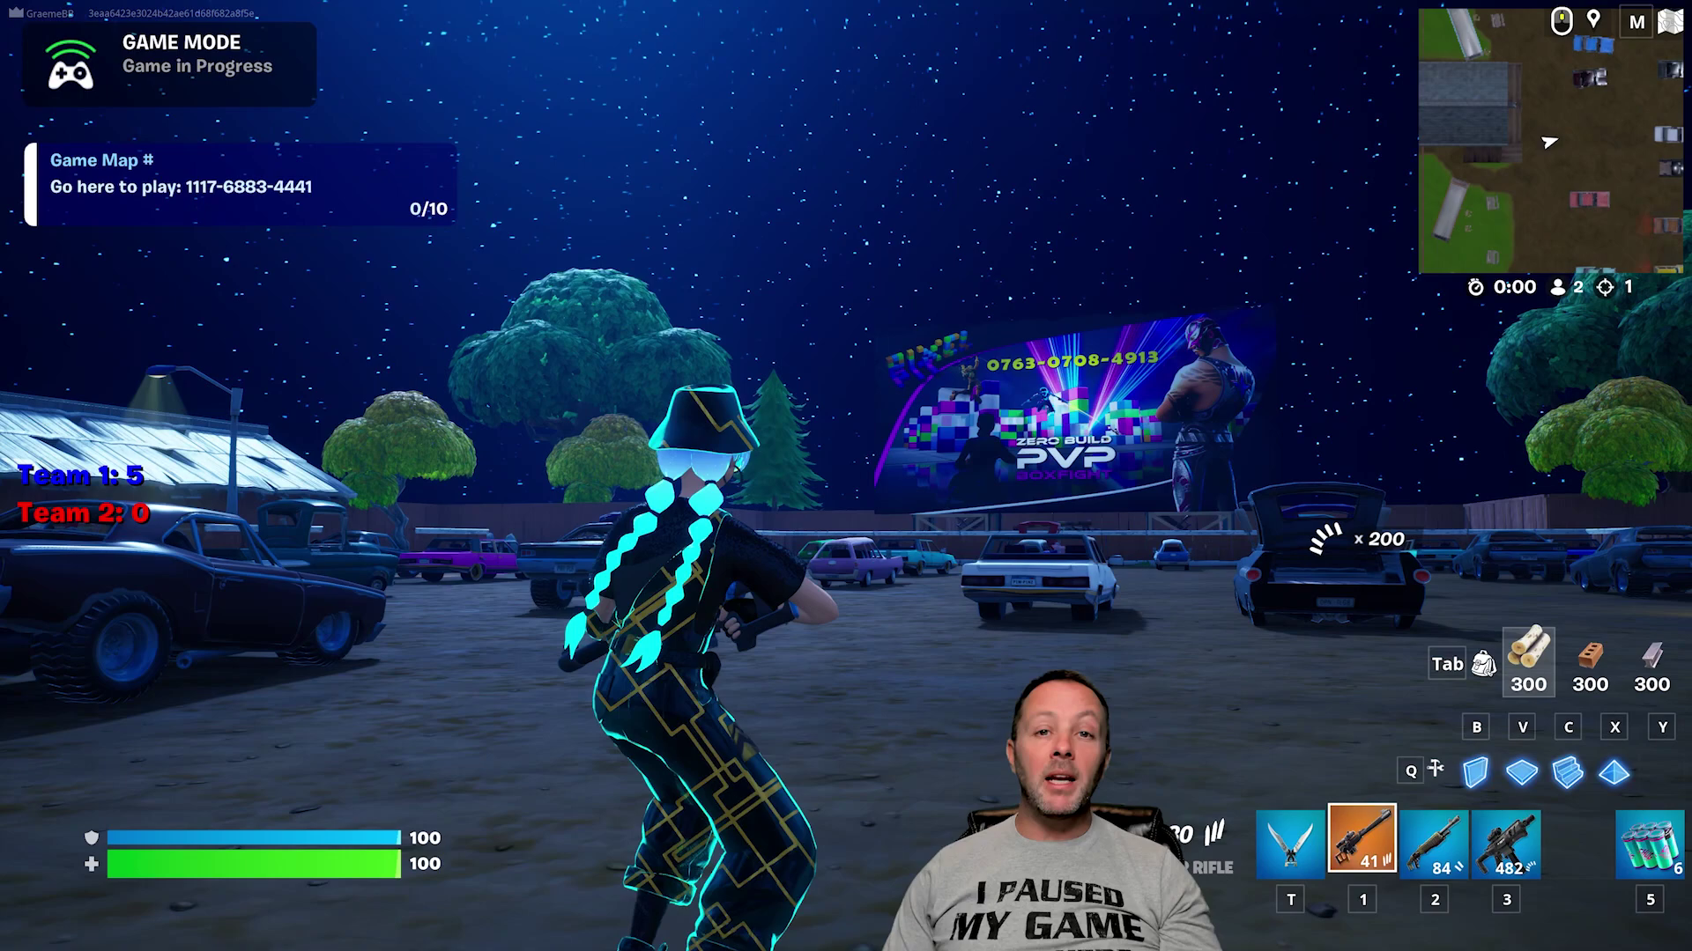
Cross the car park over a parked car and head for the metal-roofed shed beside the swings
{"action": "key", "text": "d"}
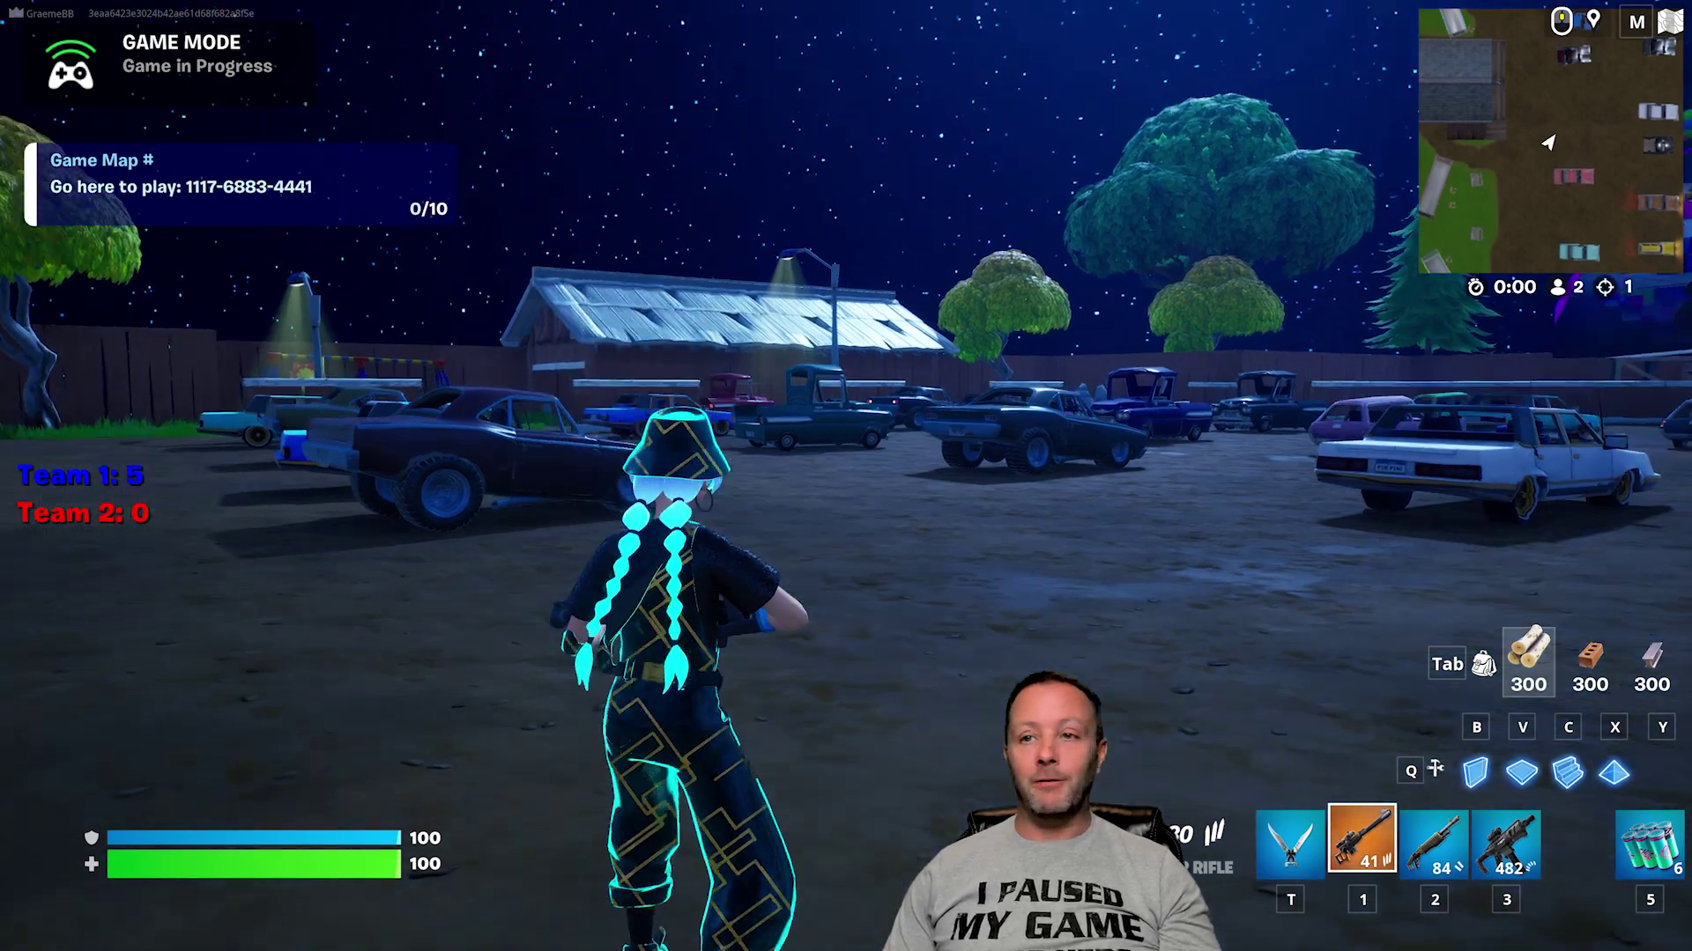
{"action": "key", "text": "w"}
{"action": "key", "text": "space"}
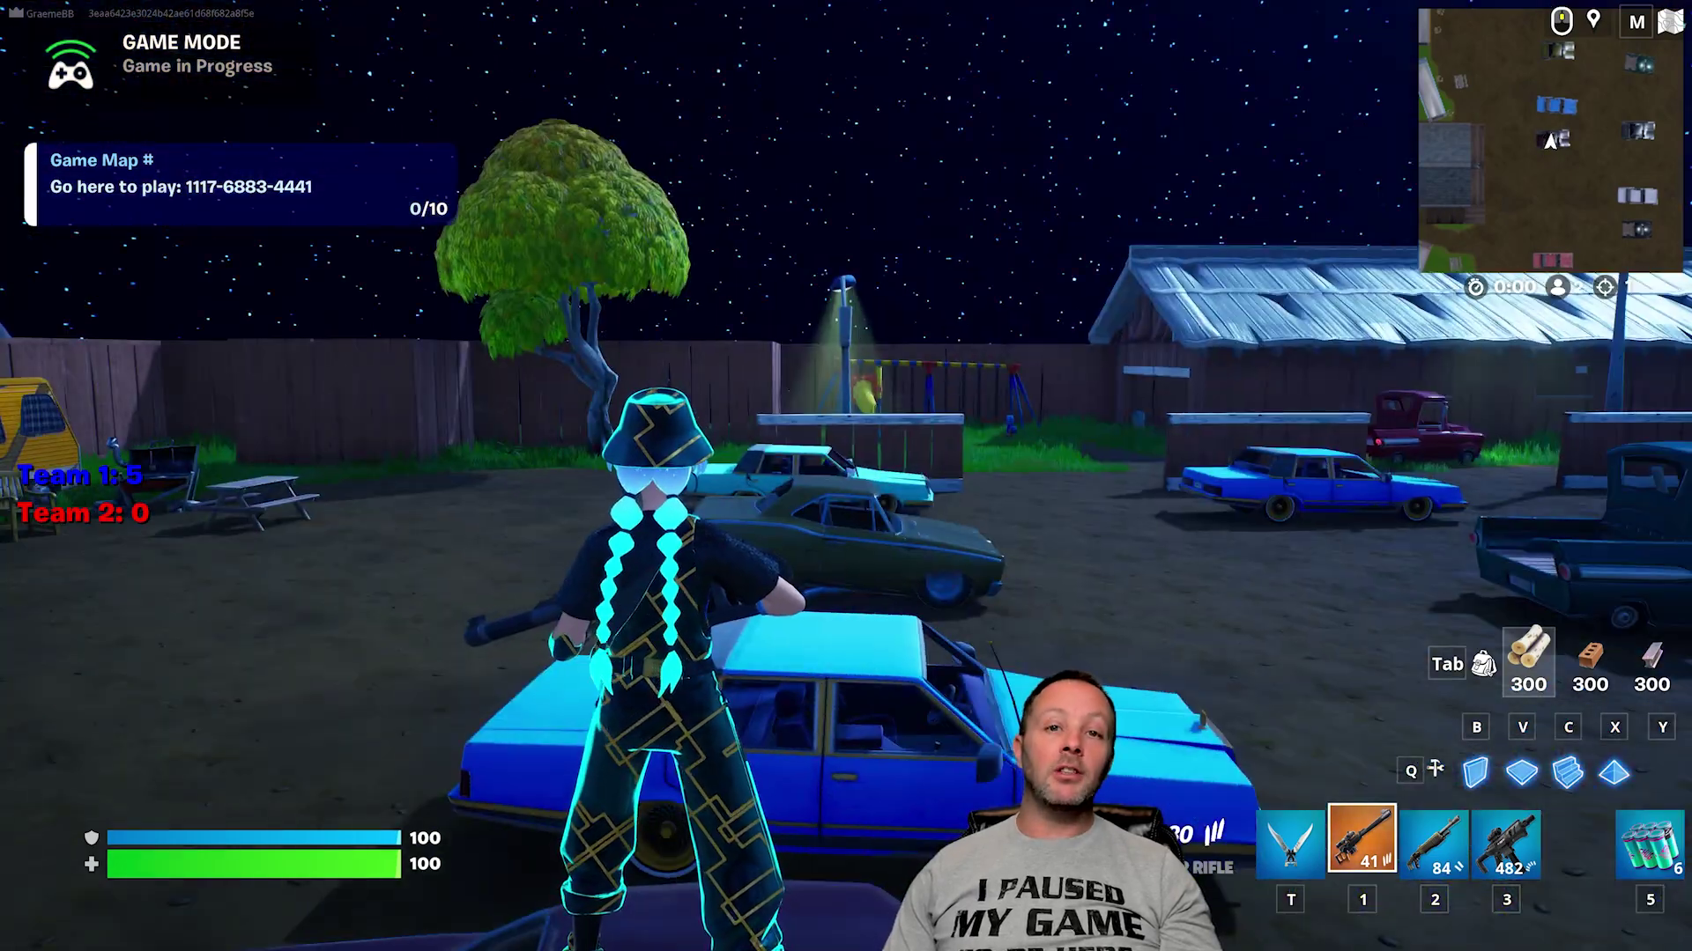
{"action": "key", "text": "w"}
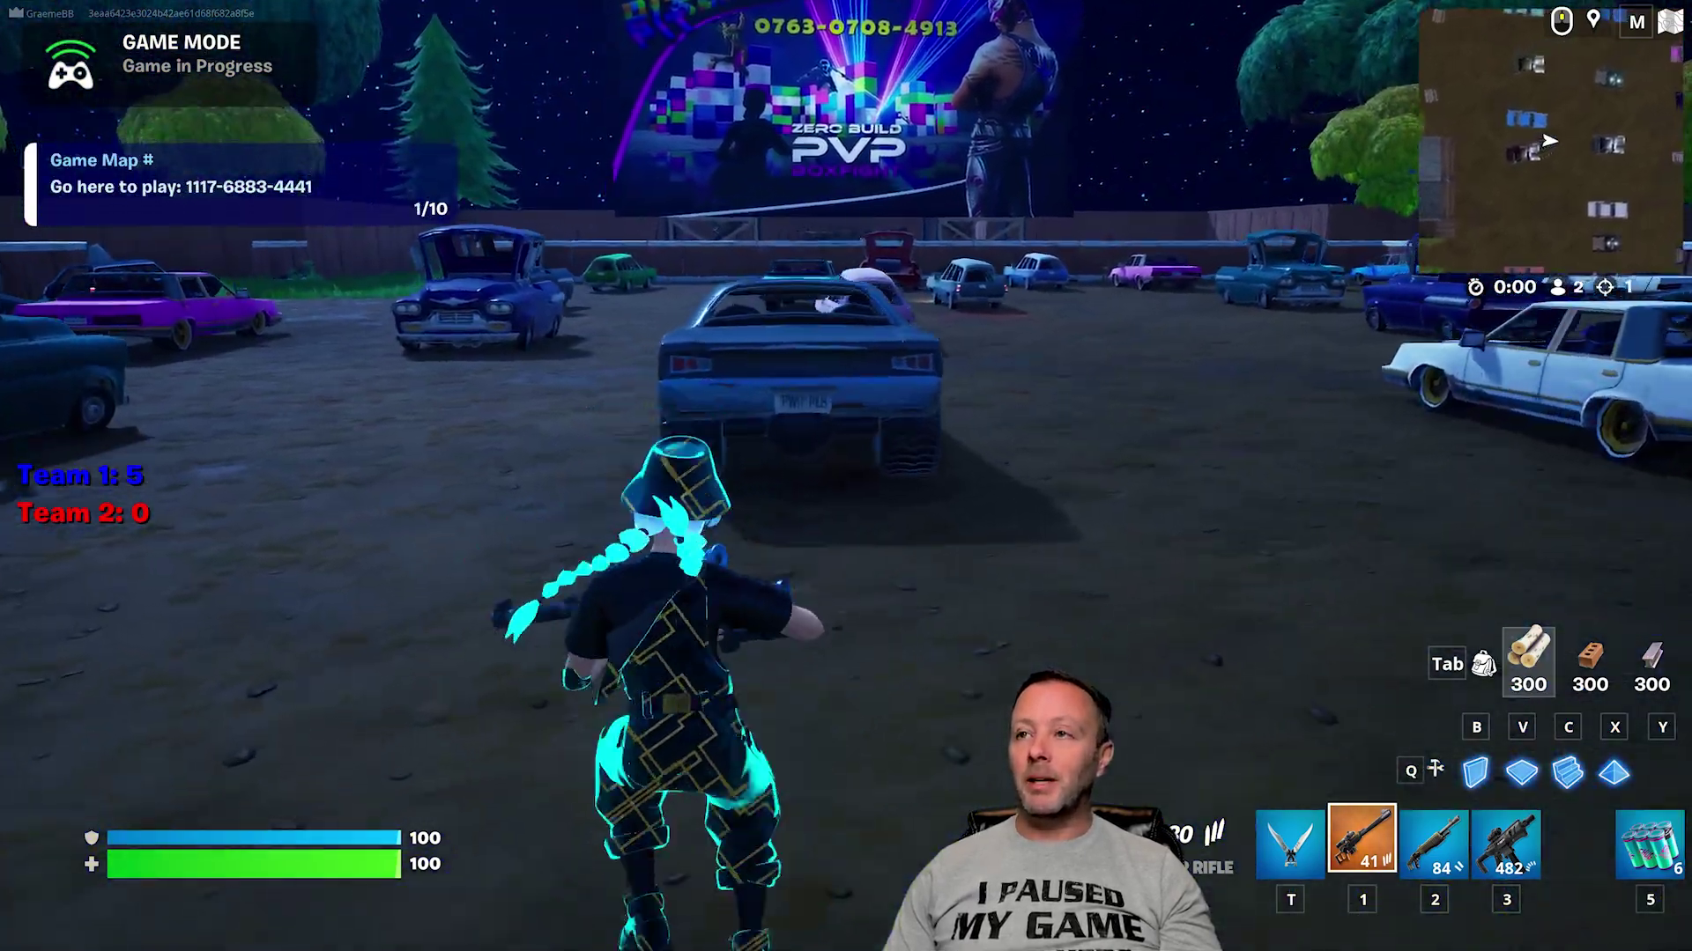
{"action": "key", "text": "w"}
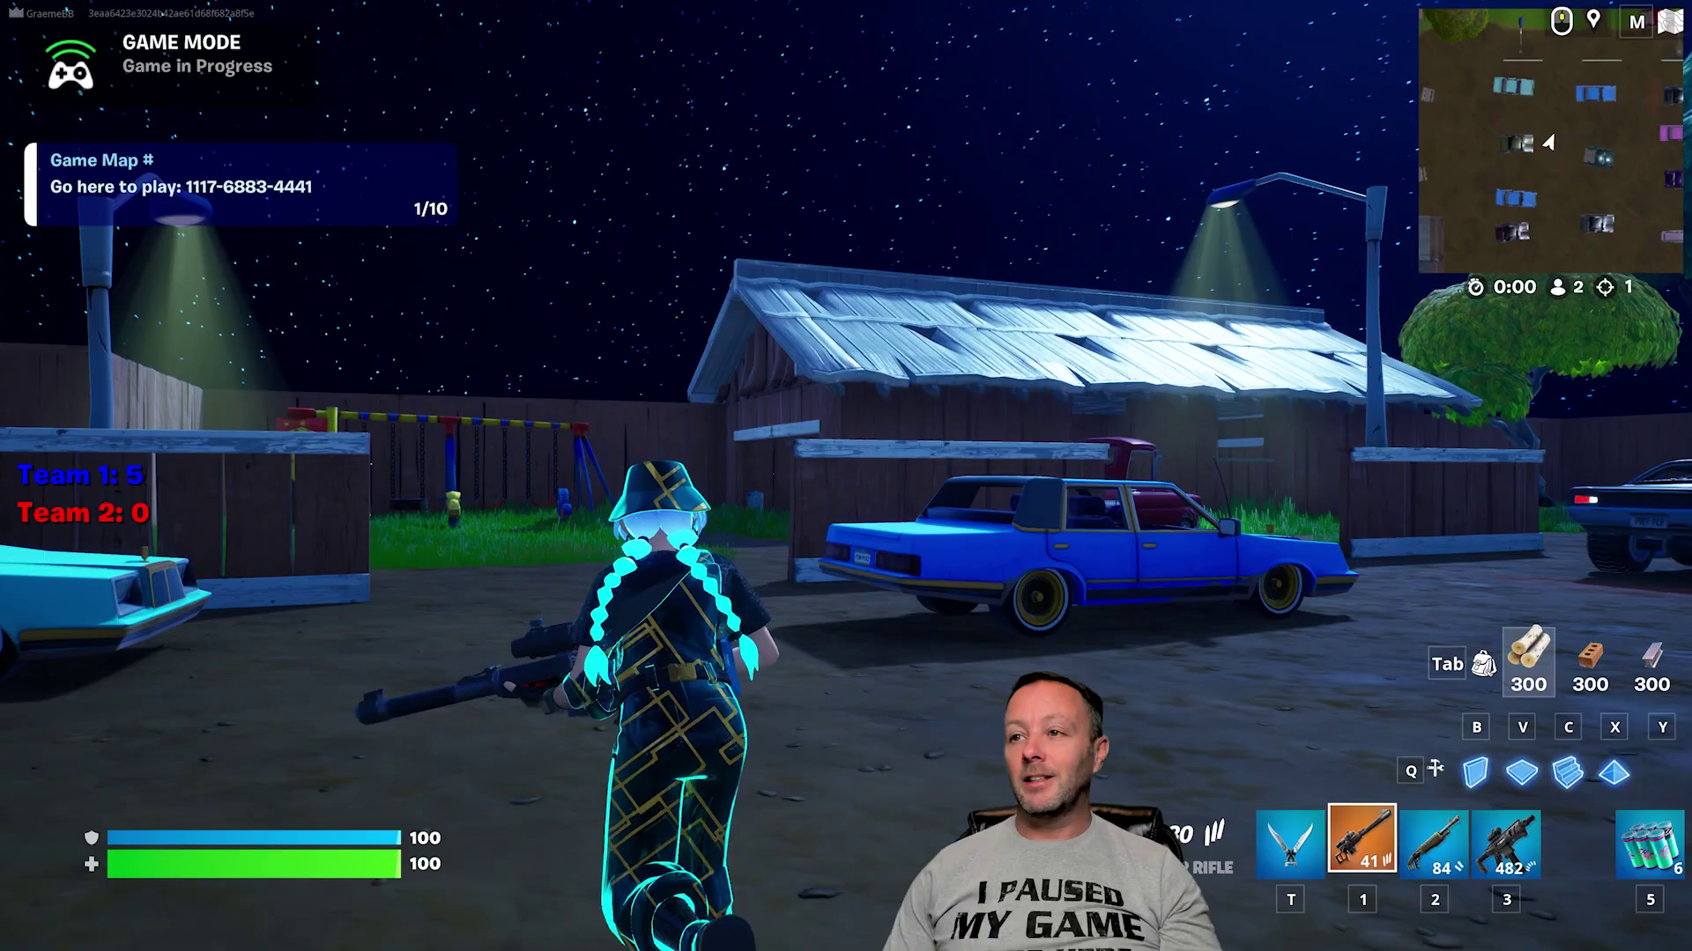
Go through the shed and collect the 50 shotgun shells between the picnic tables
{"action": "key", "text": "w"}
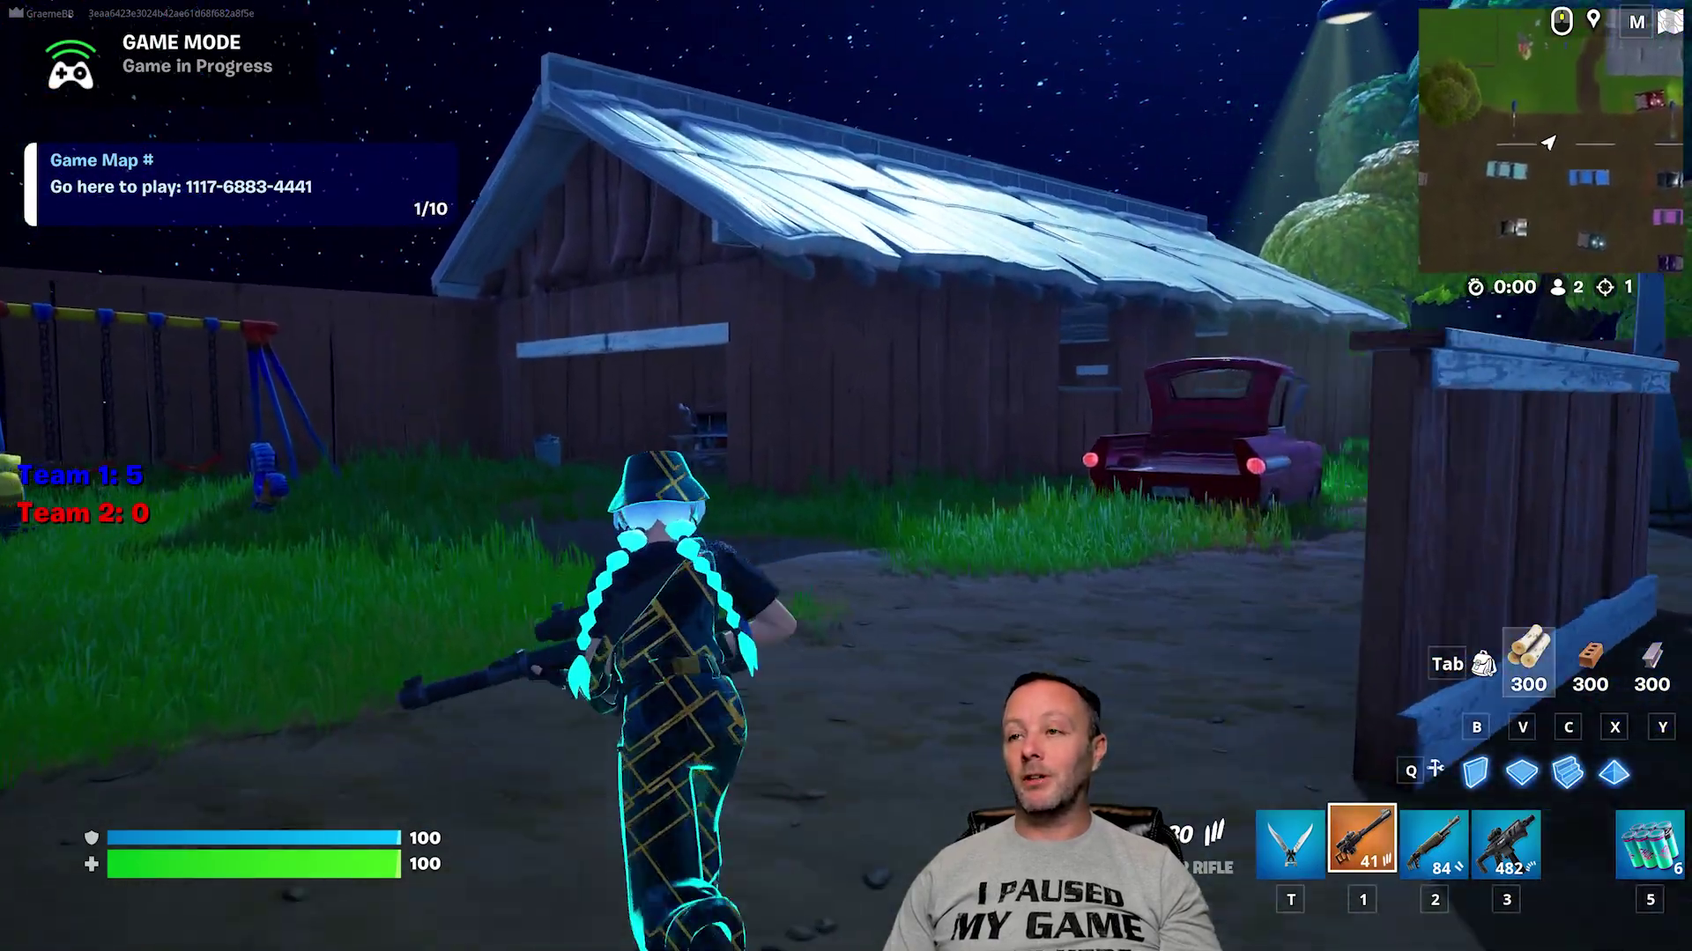
{"action": "key", "text": "w"}
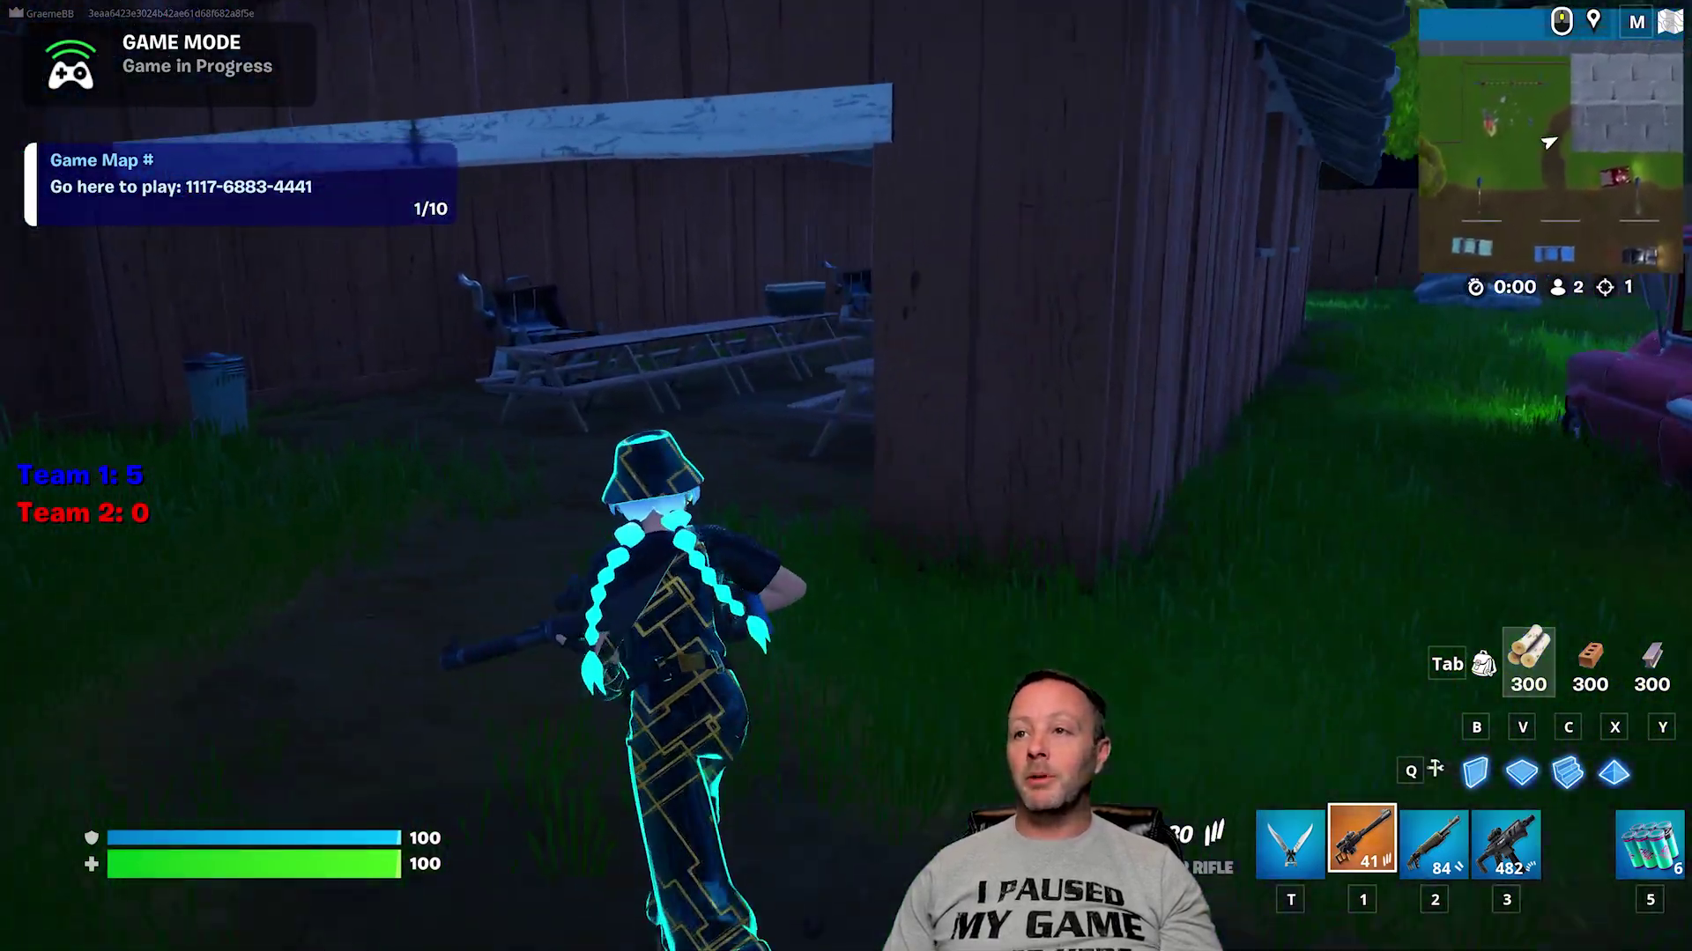
{"action": "key", "text": "w"}
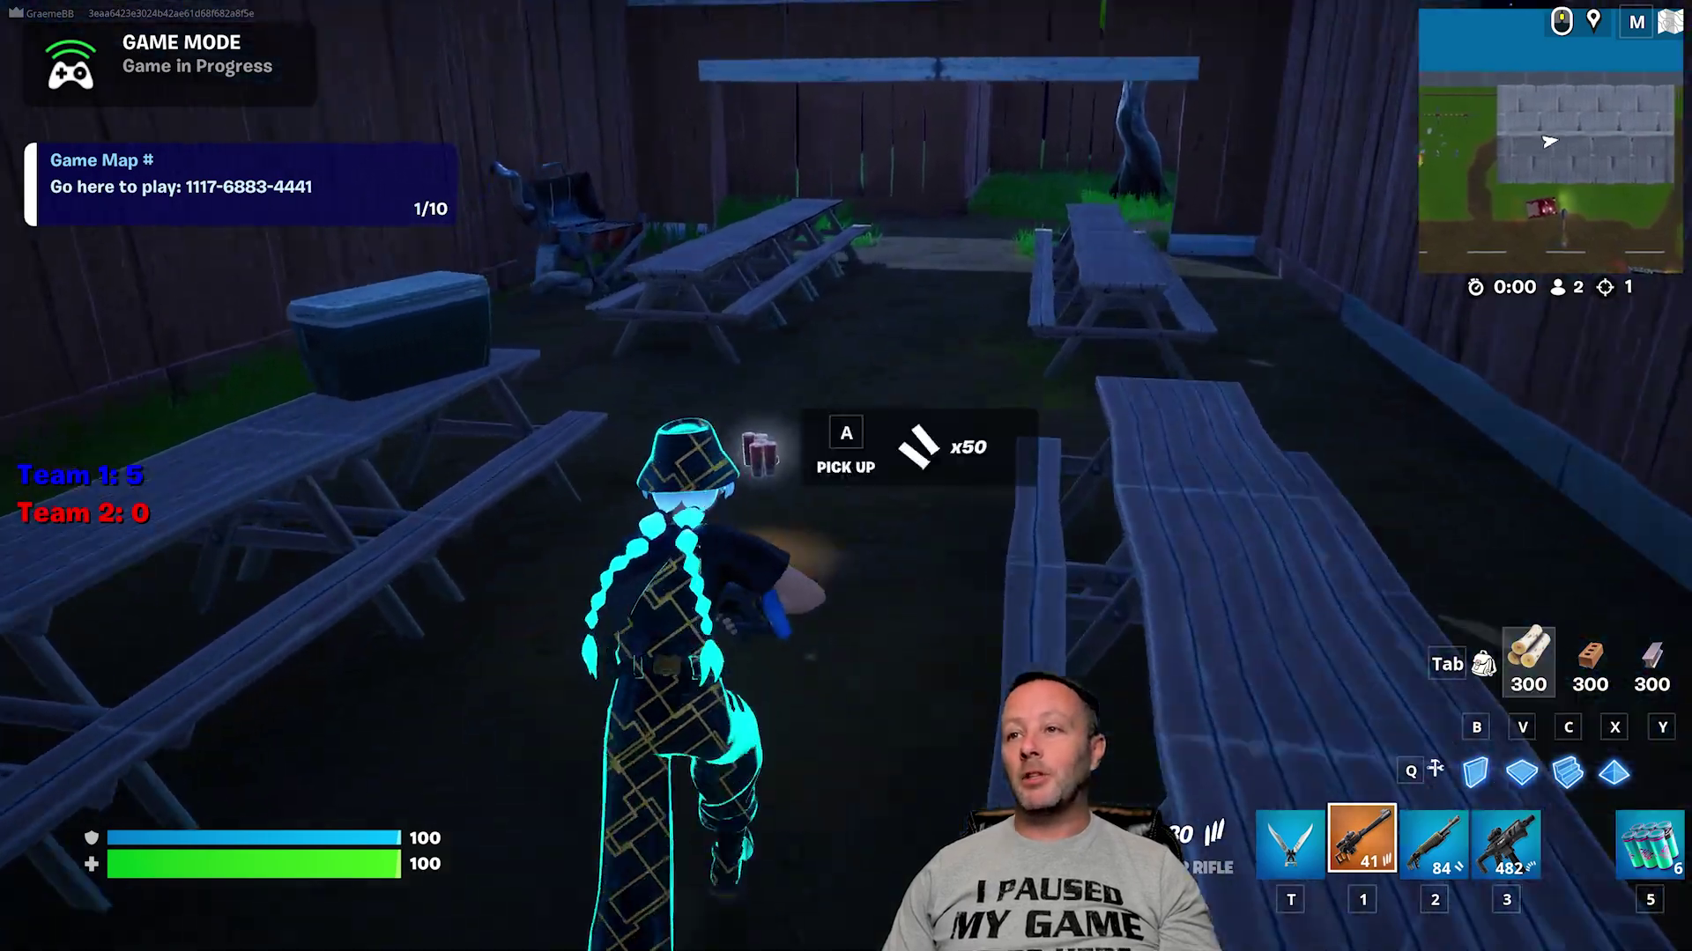
{"action": "key", "text": "w"}
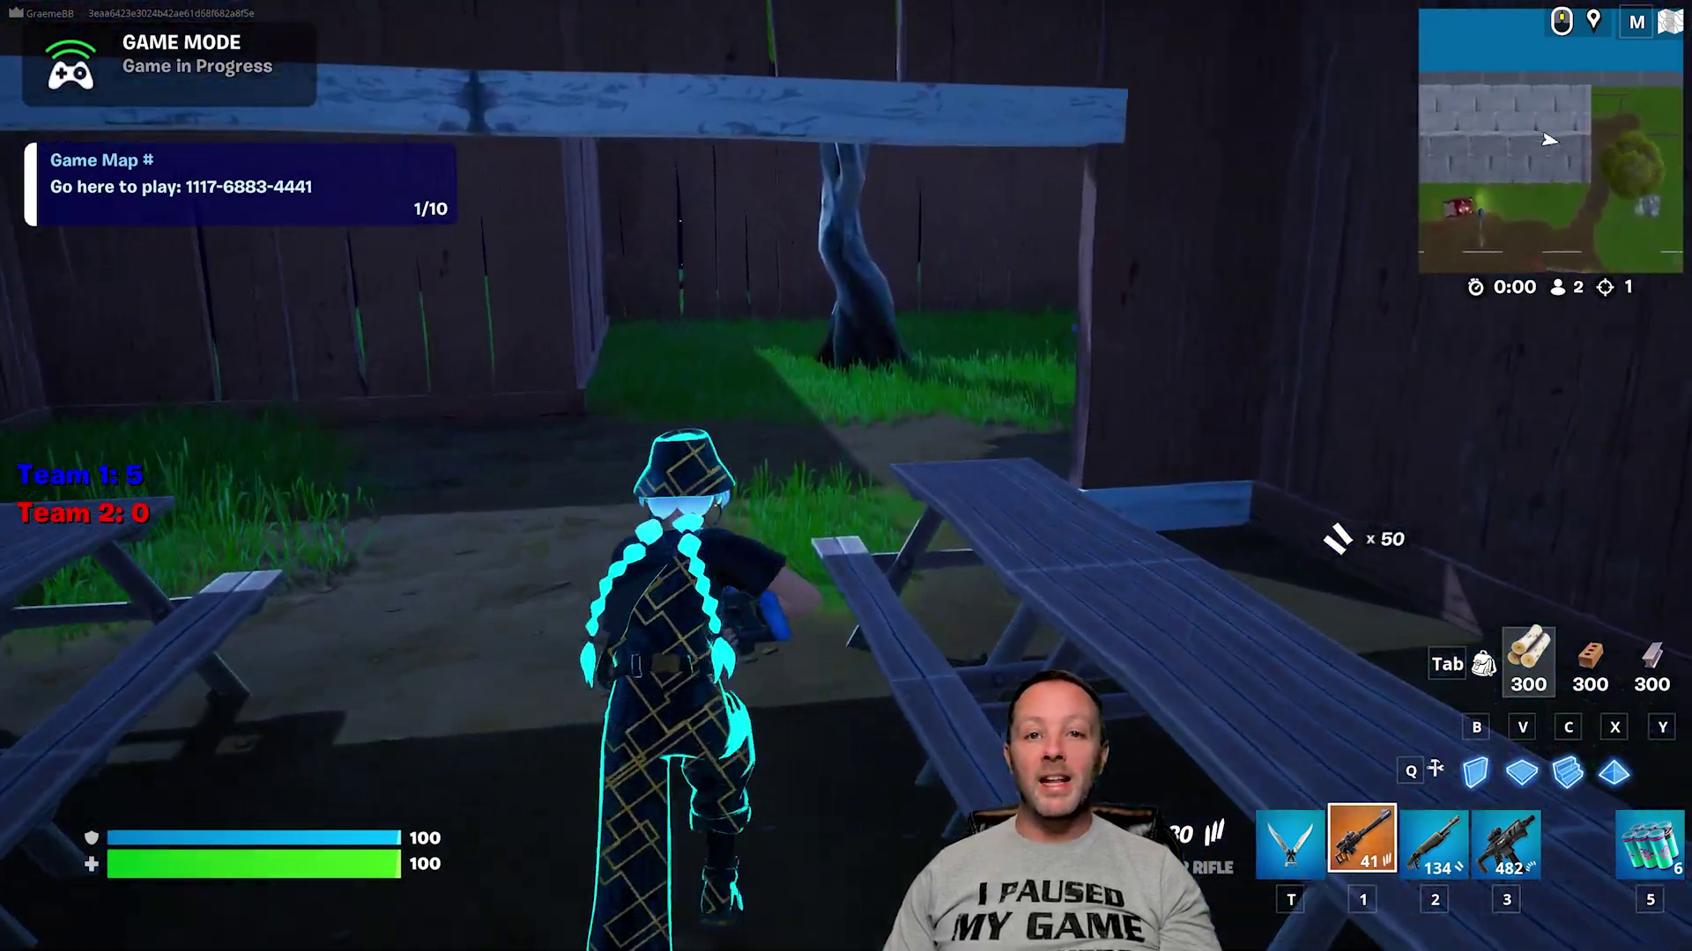
{"action": "key", "text": "w"}
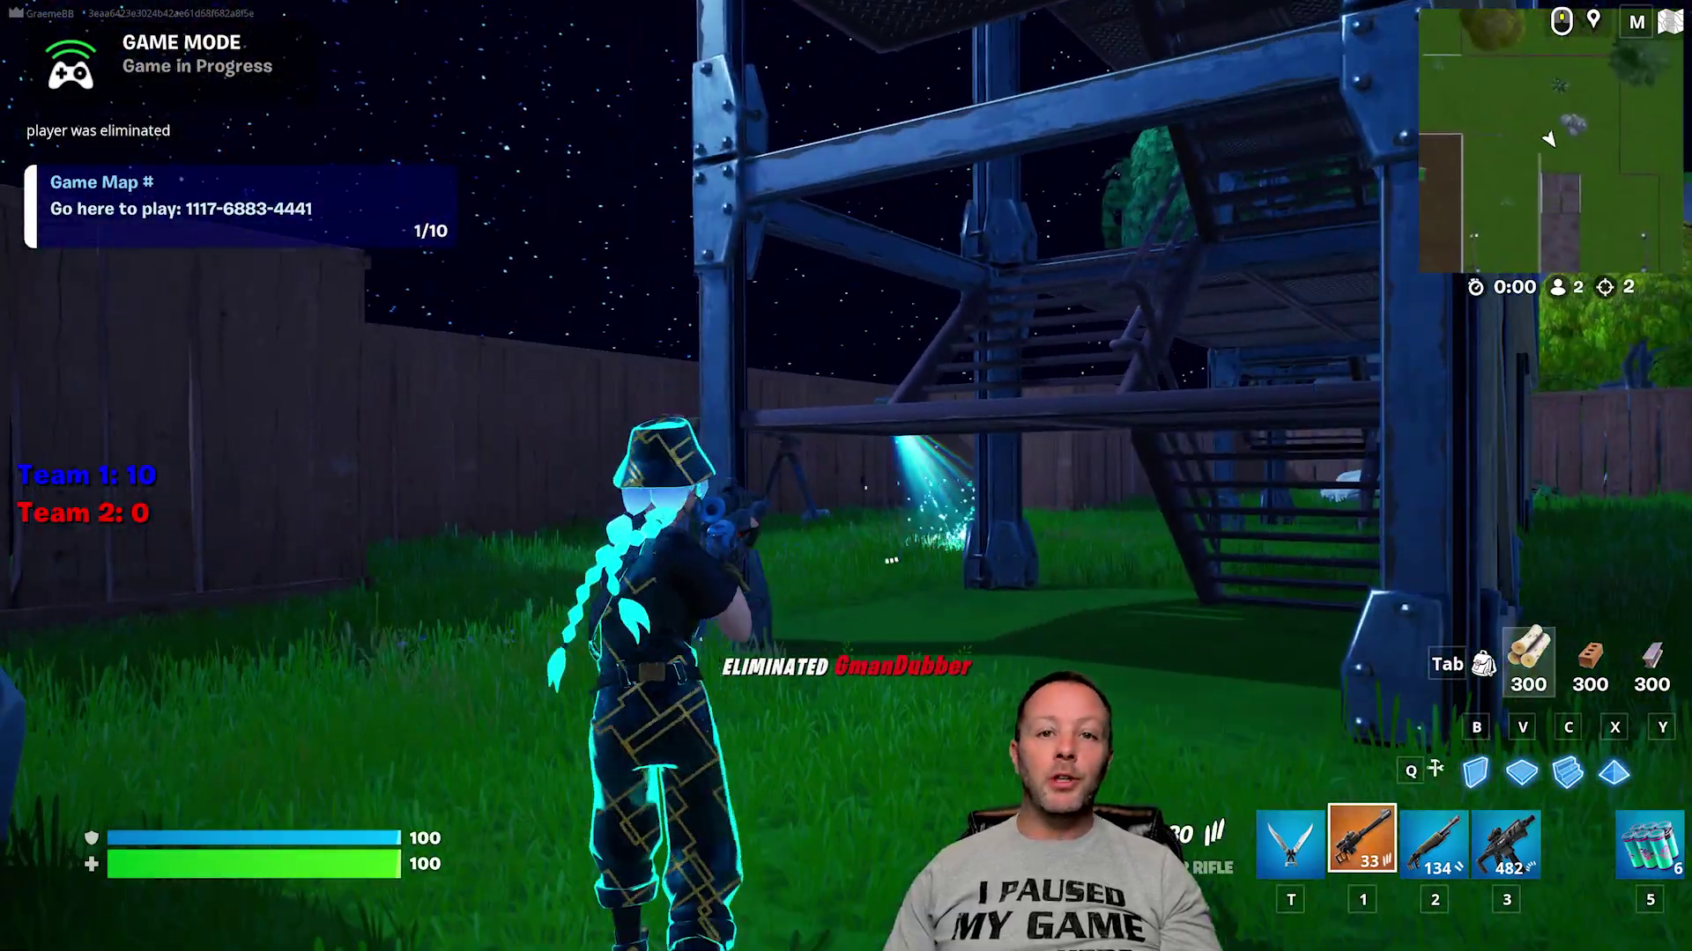
Sprint across the grass to the billboard and shoot the opponent by the fence with the shotgun
{"action": "key", "text": "w"}
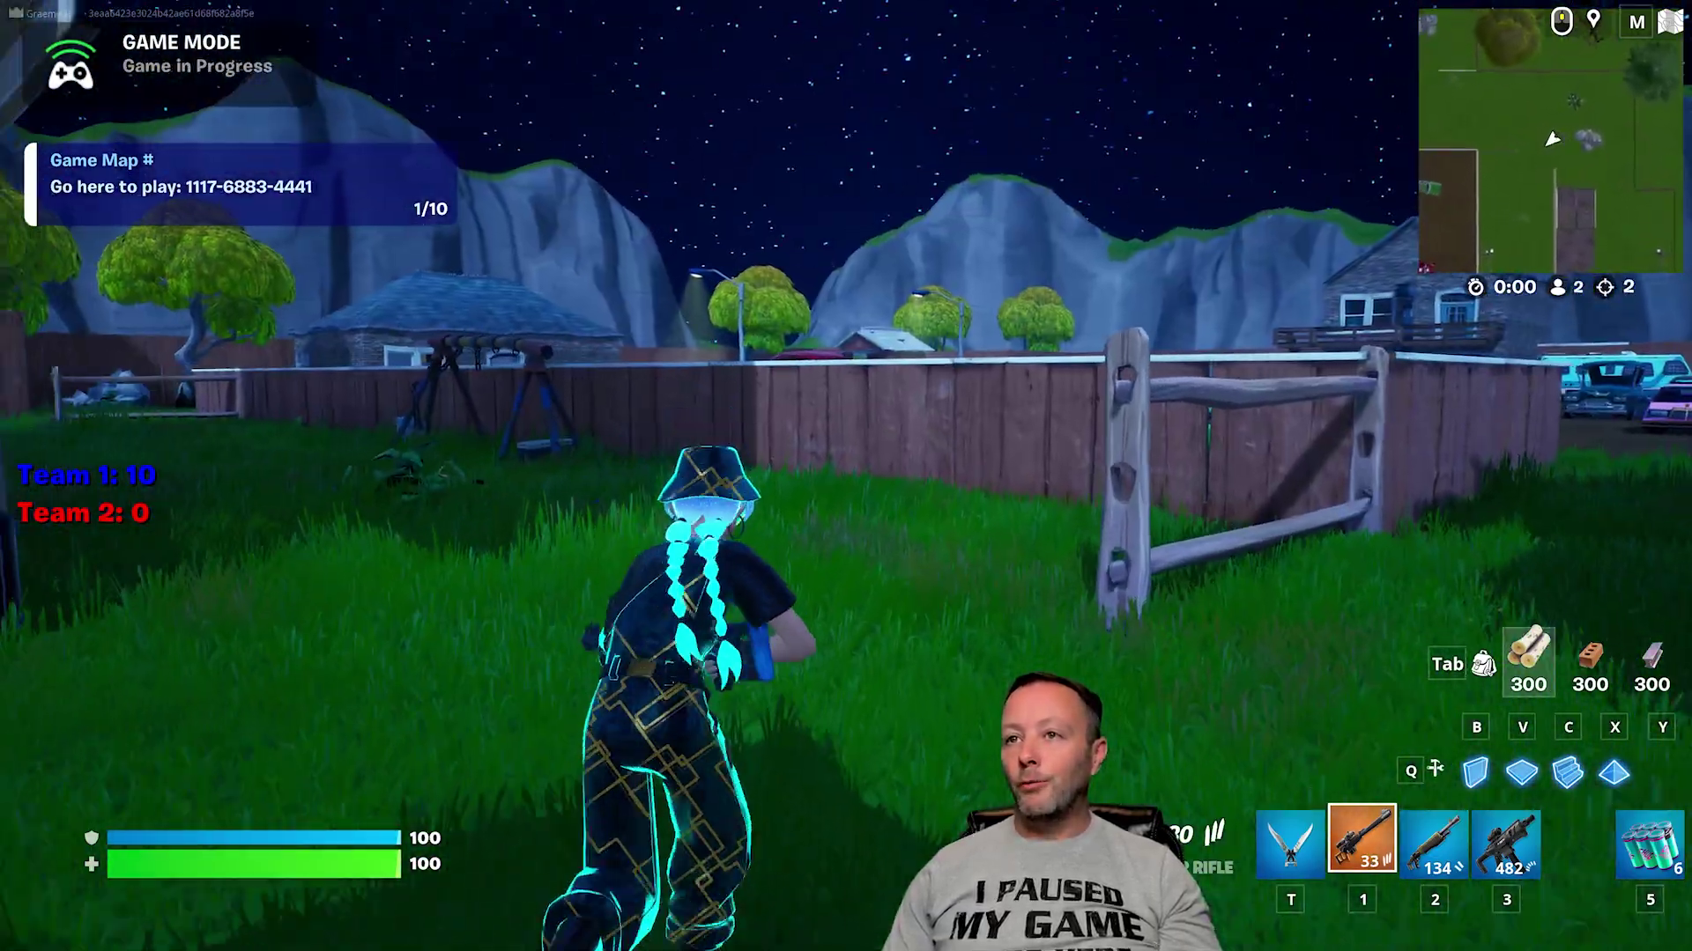
{"action": "key", "text": "shift"}
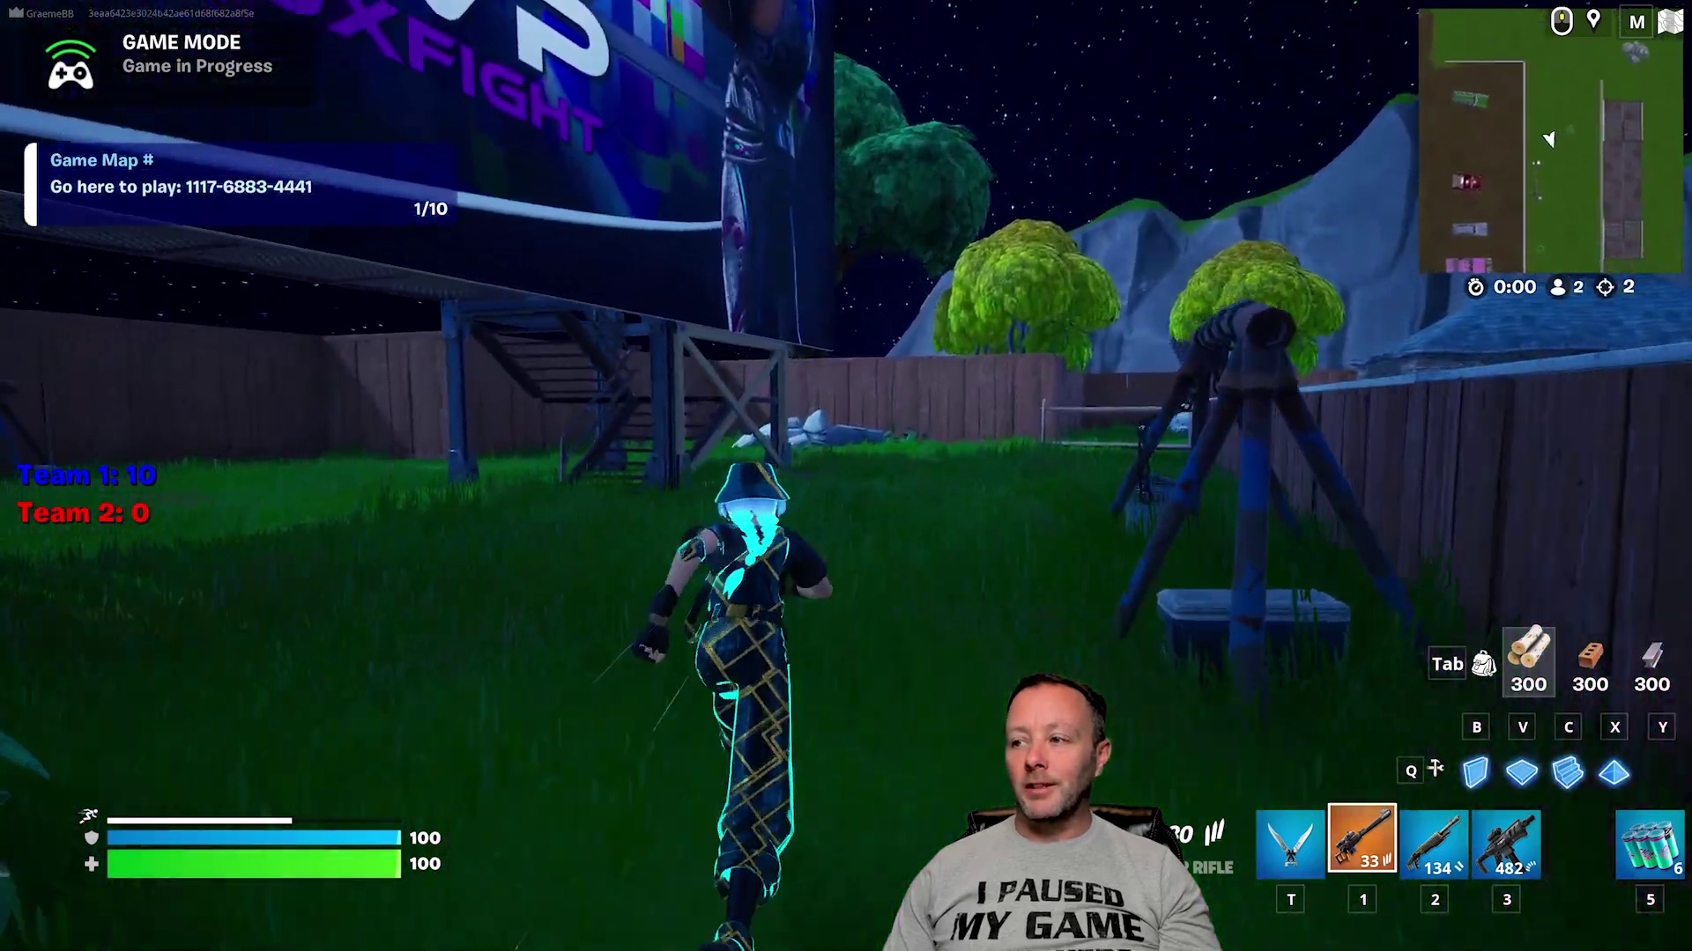
{"action": "left_click", "coordinate": [846, 475]}
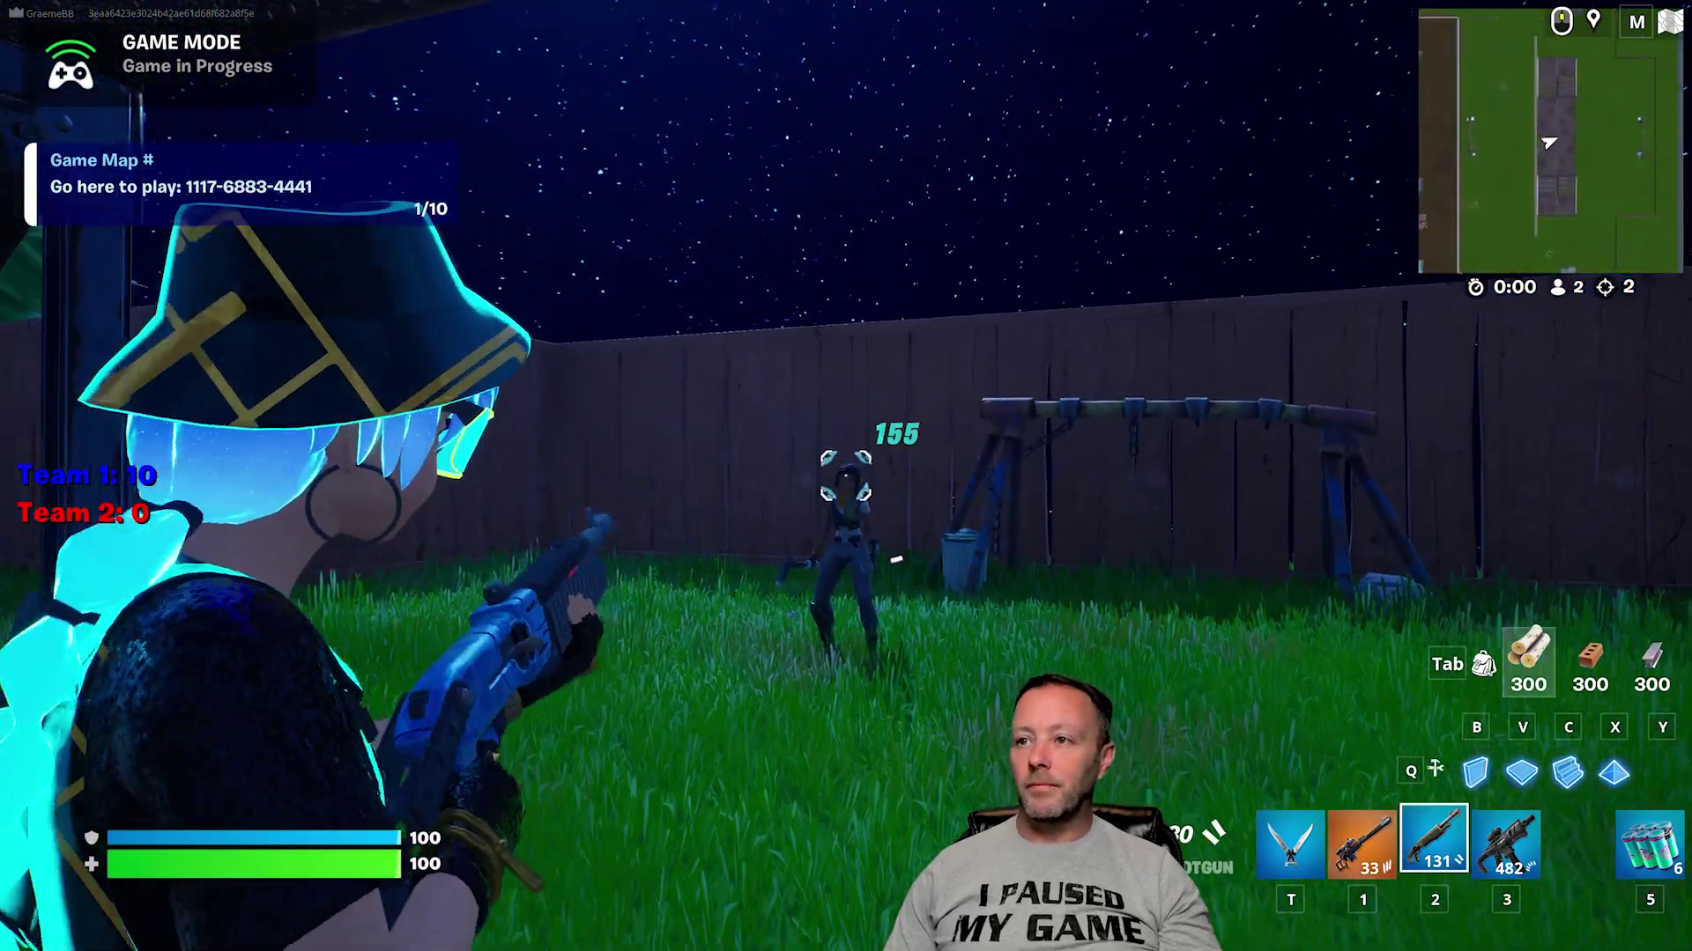
{"action": "left_click", "coordinate": [845, 476]}
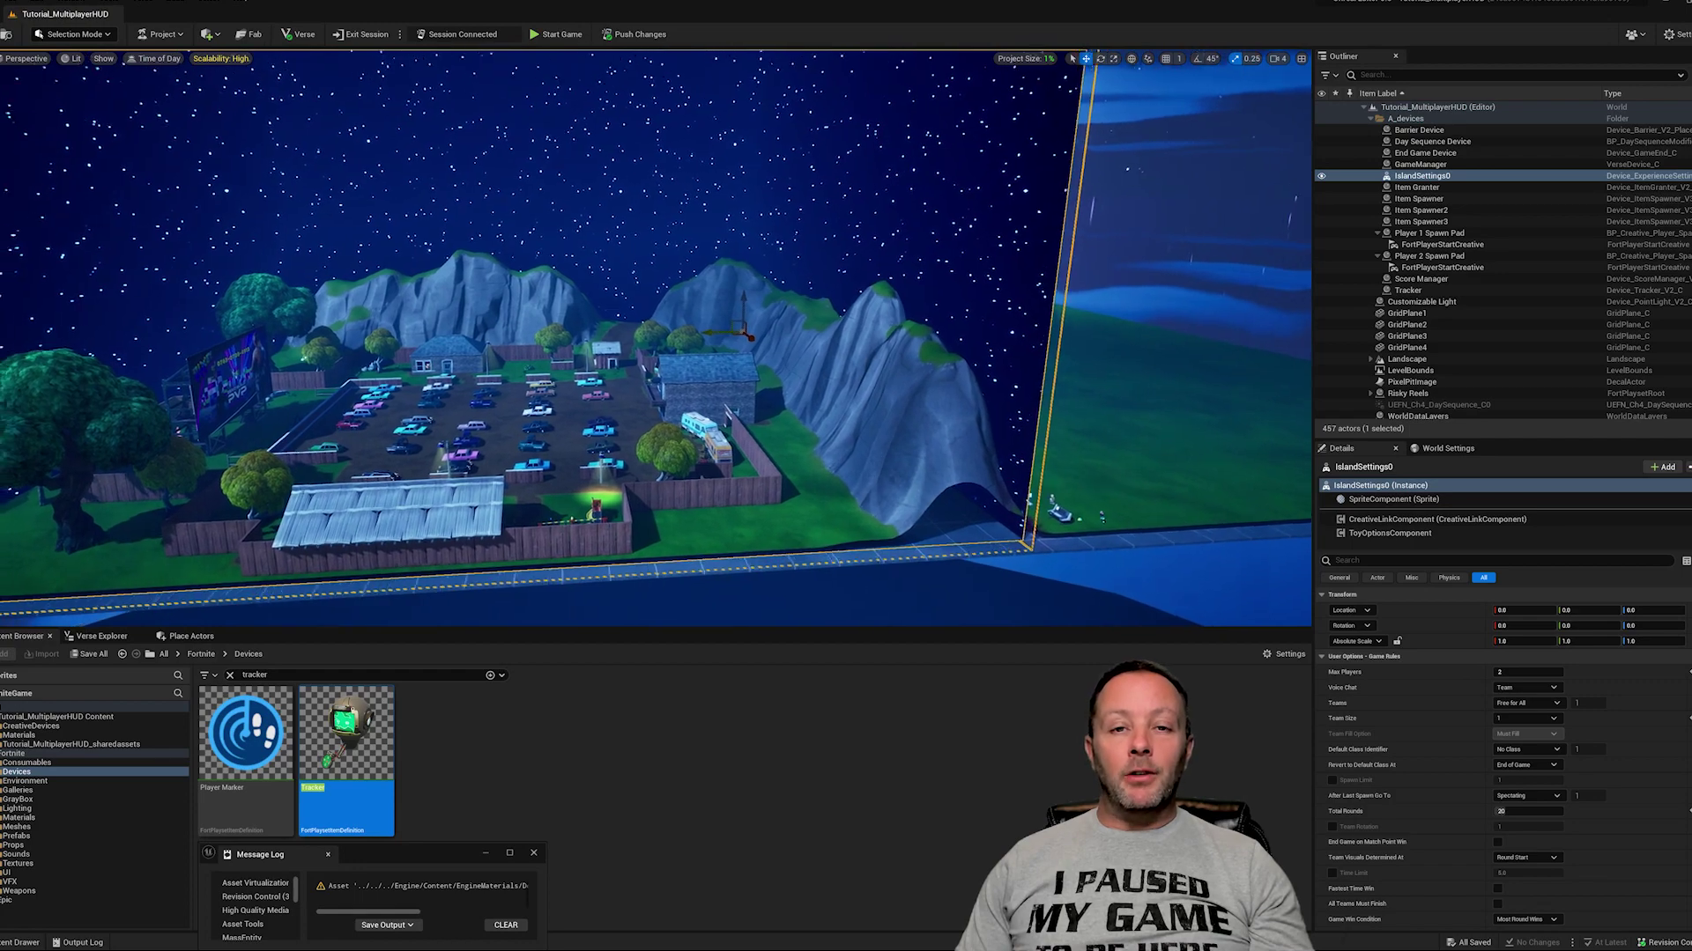
In the Unreal Editor for Fortnite, inspect the GameManager and Score Manager devices placed on the grass by the bench
{"action": "right_click_drag", "start_coordinate": [657, 339], "coordinate": [518, 366]}
{"action": "key", "text": "d"}
{"action": "key", "text": "w"}
{"action": "right_click_drag", "start_coordinate": [899, 362], "coordinate": [796, 324]}
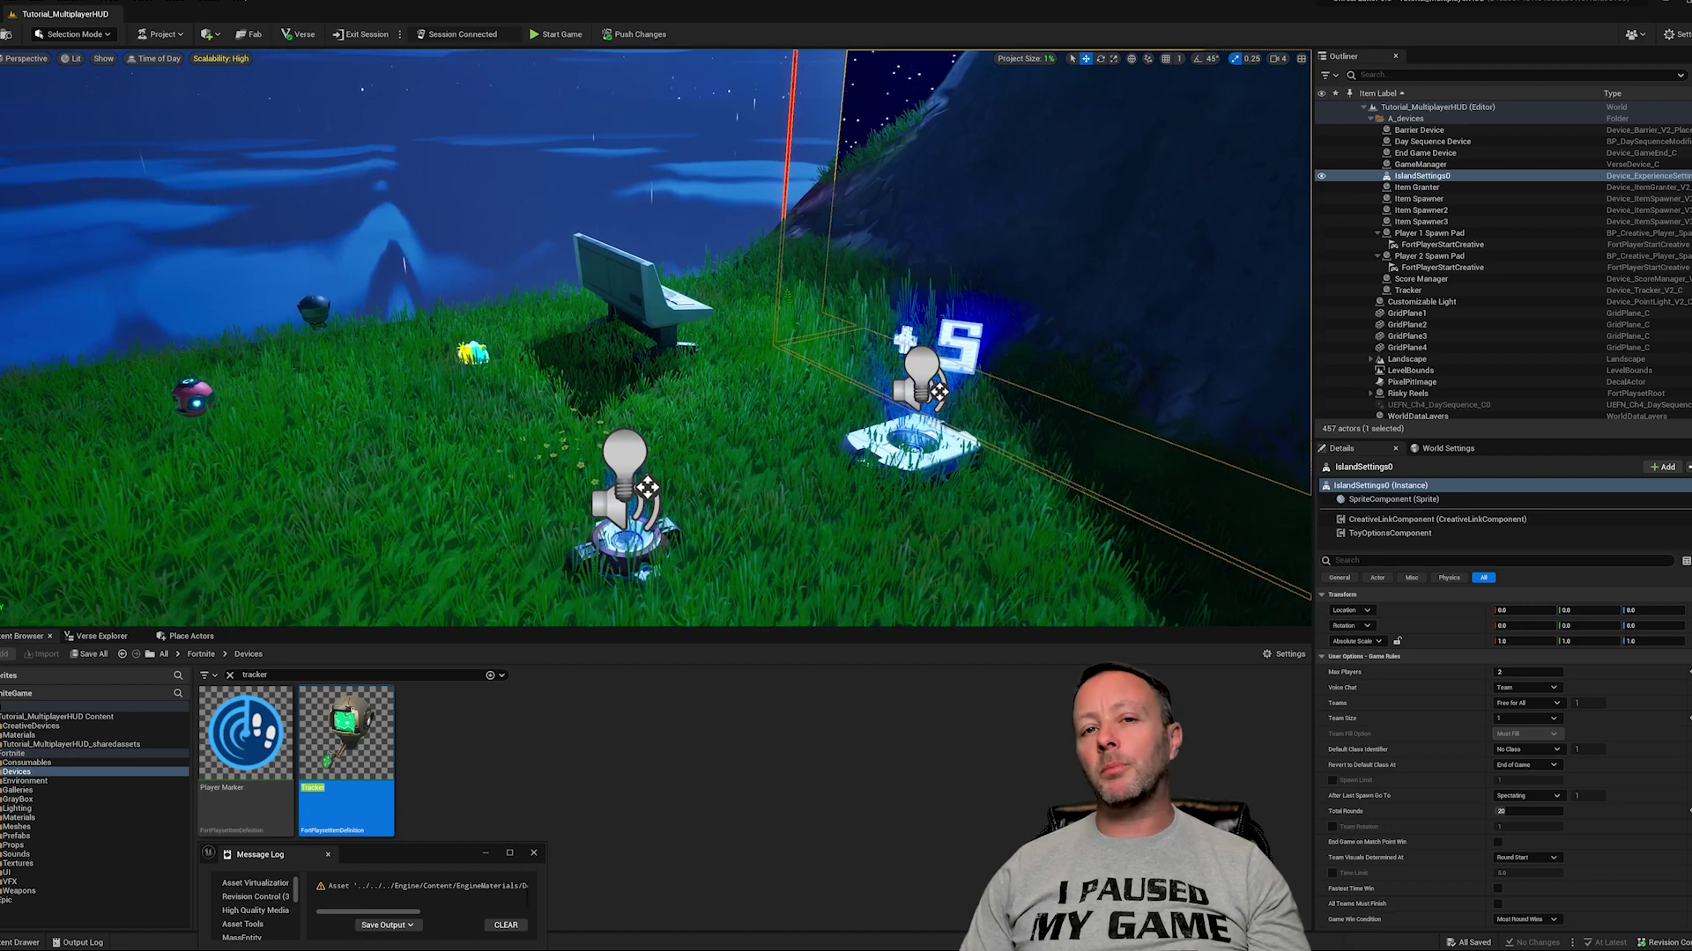
{"action": "right_click_drag", "start_coordinate": [811, 212], "coordinate": [811, 208]}
{"action": "left_click", "coordinate": [640, 299]}
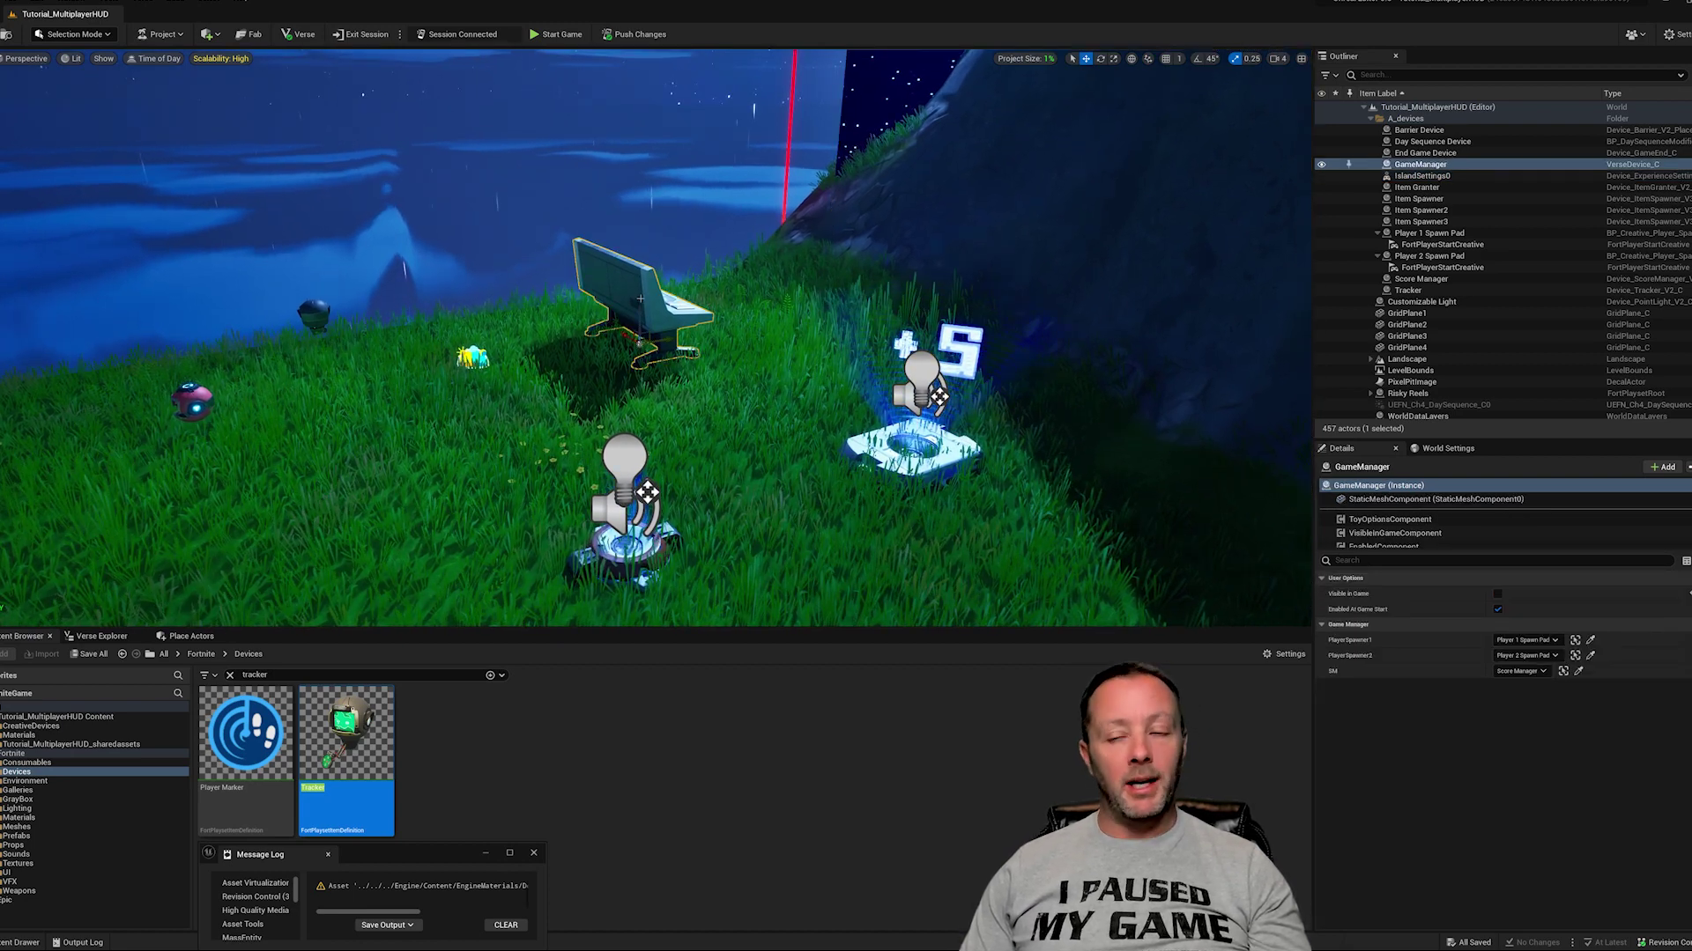
{"action": "left_click", "coordinate": [902, 415]}
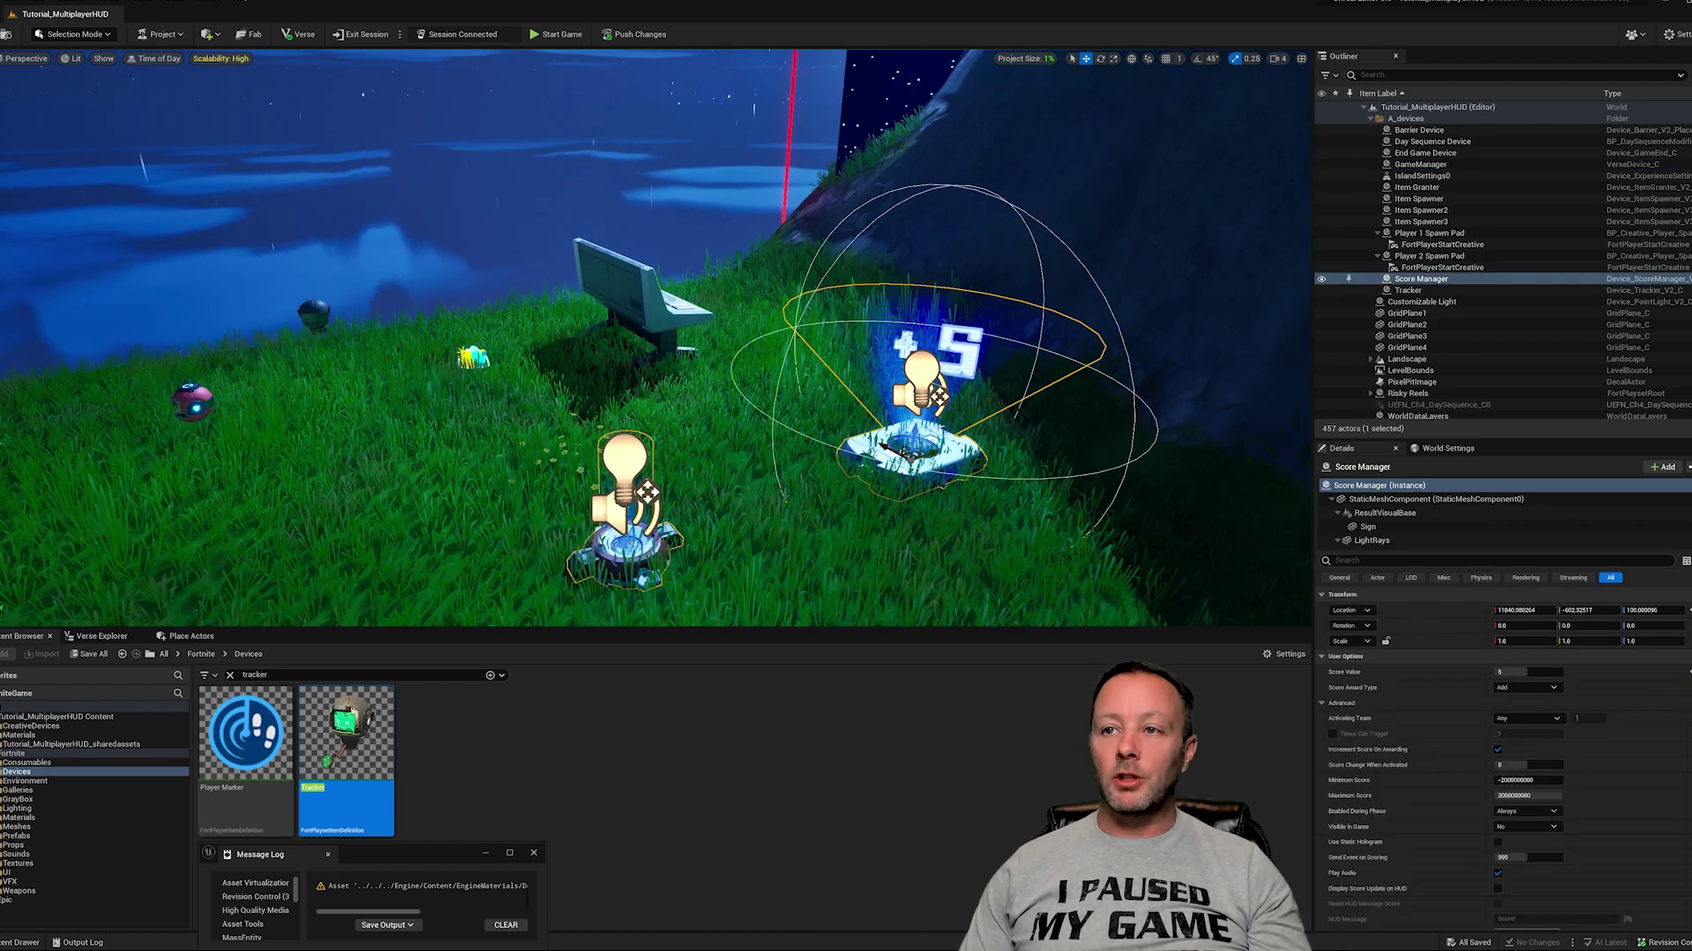
Inspect the settings of the Item Granter, Day Sequence, Tracker and neighbouring pink device on the grass around the bench
{"action": "left_click", "coordinate": [627, 532]}
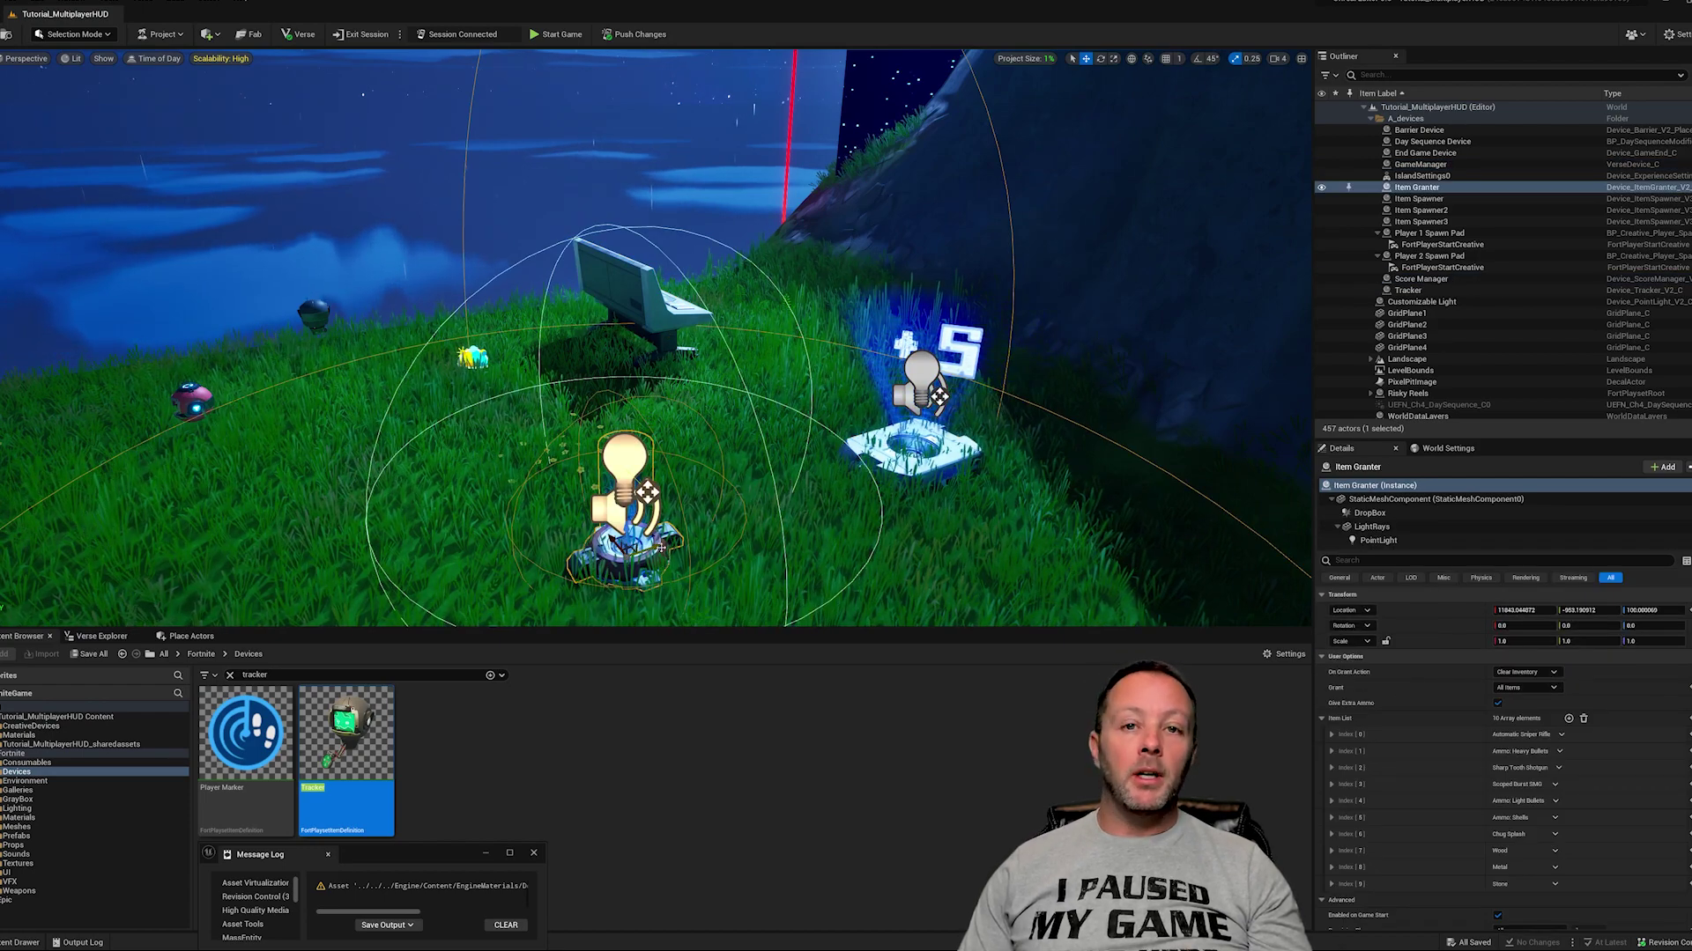
{"action": "left_click", "coordinate": [472, 357]}
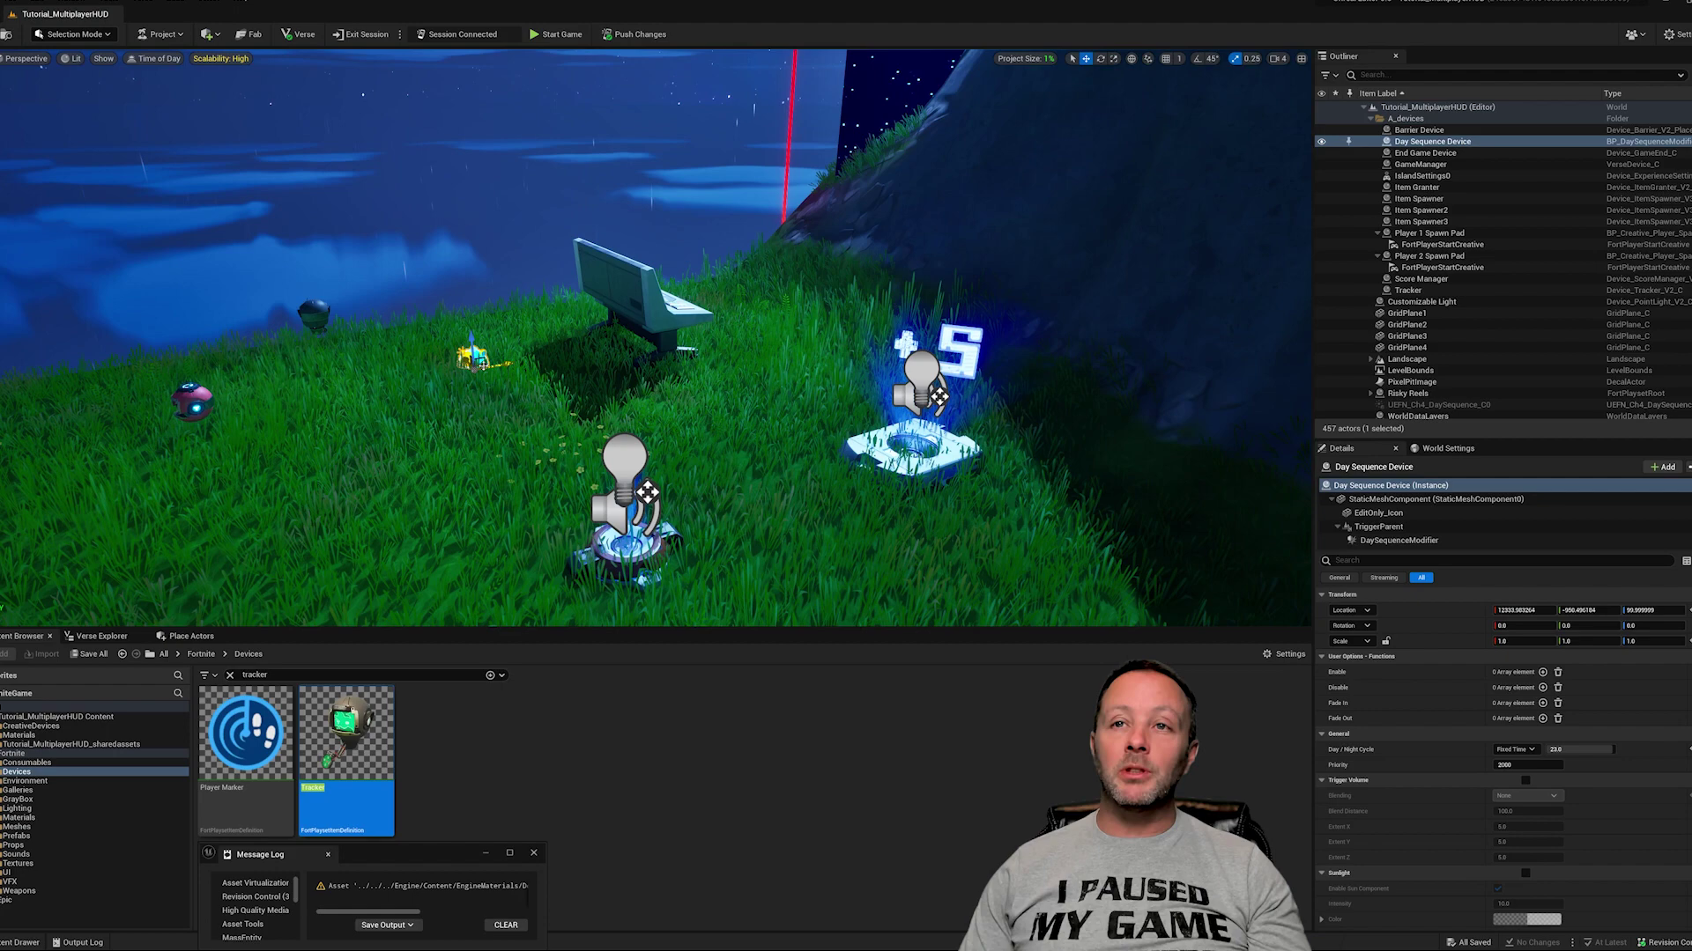
{"action": "left_click", "coordinate": [191, 401]}
{"action": "left_click", "coordinate": [313, 314]}
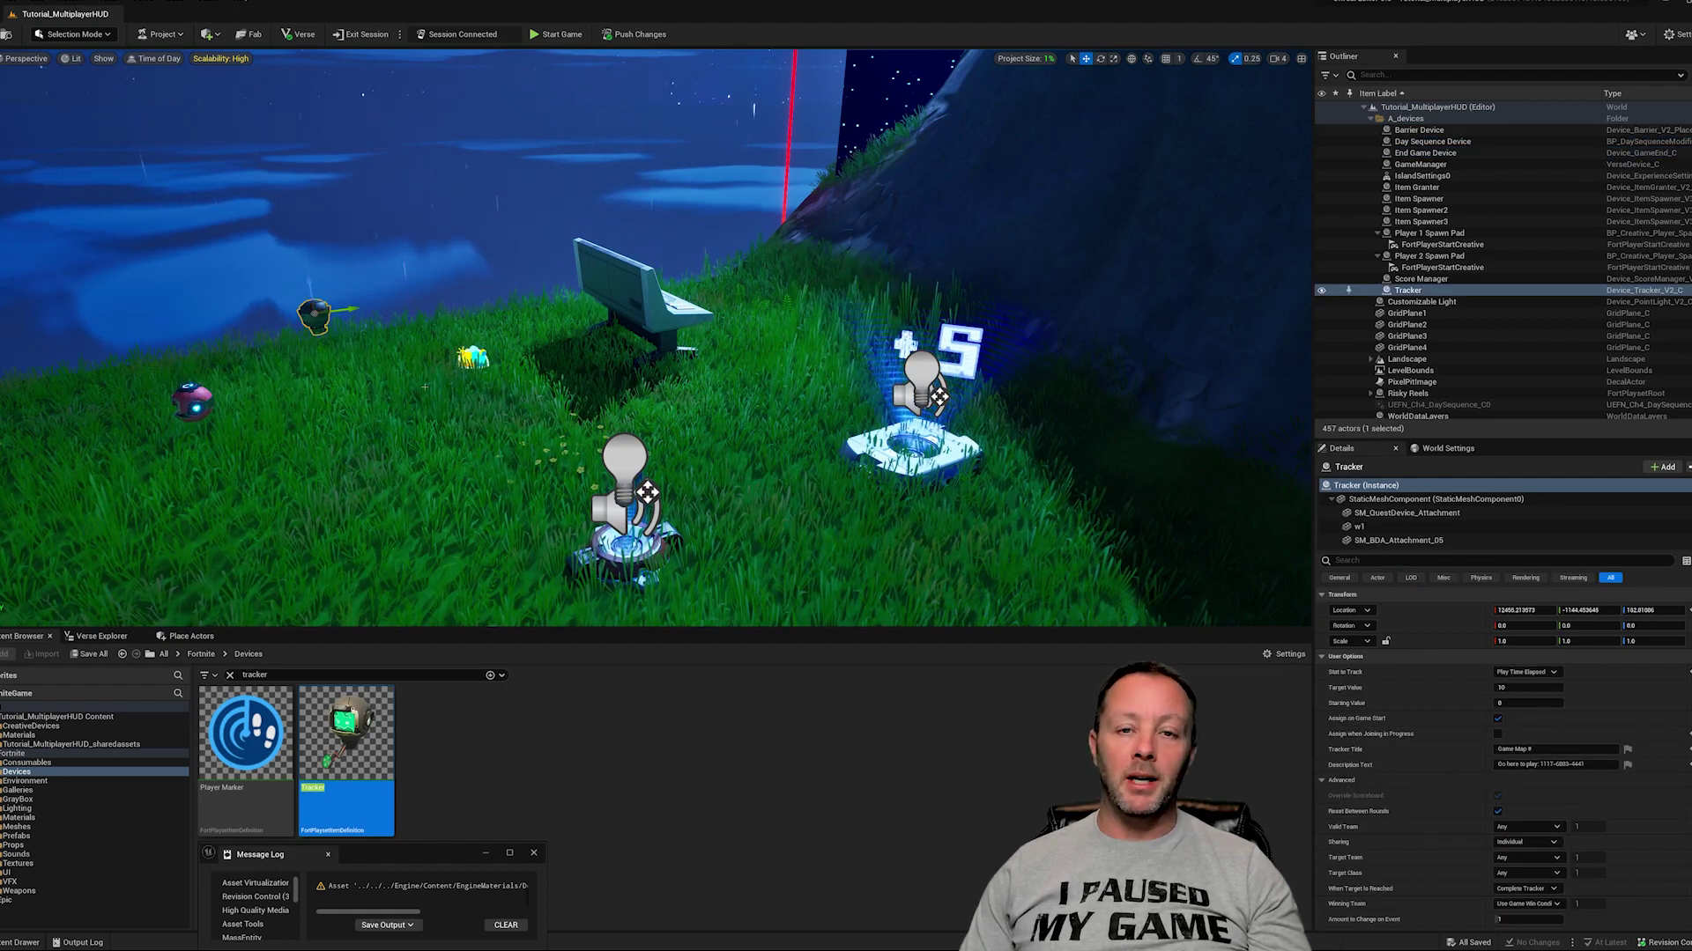
Survey the drive-in car park, its surrounding buildings and the PVP billboard from above
{"action": "right_click_drag", "start_coordinate": [424, 386], "coordinate": [1048, 361]}
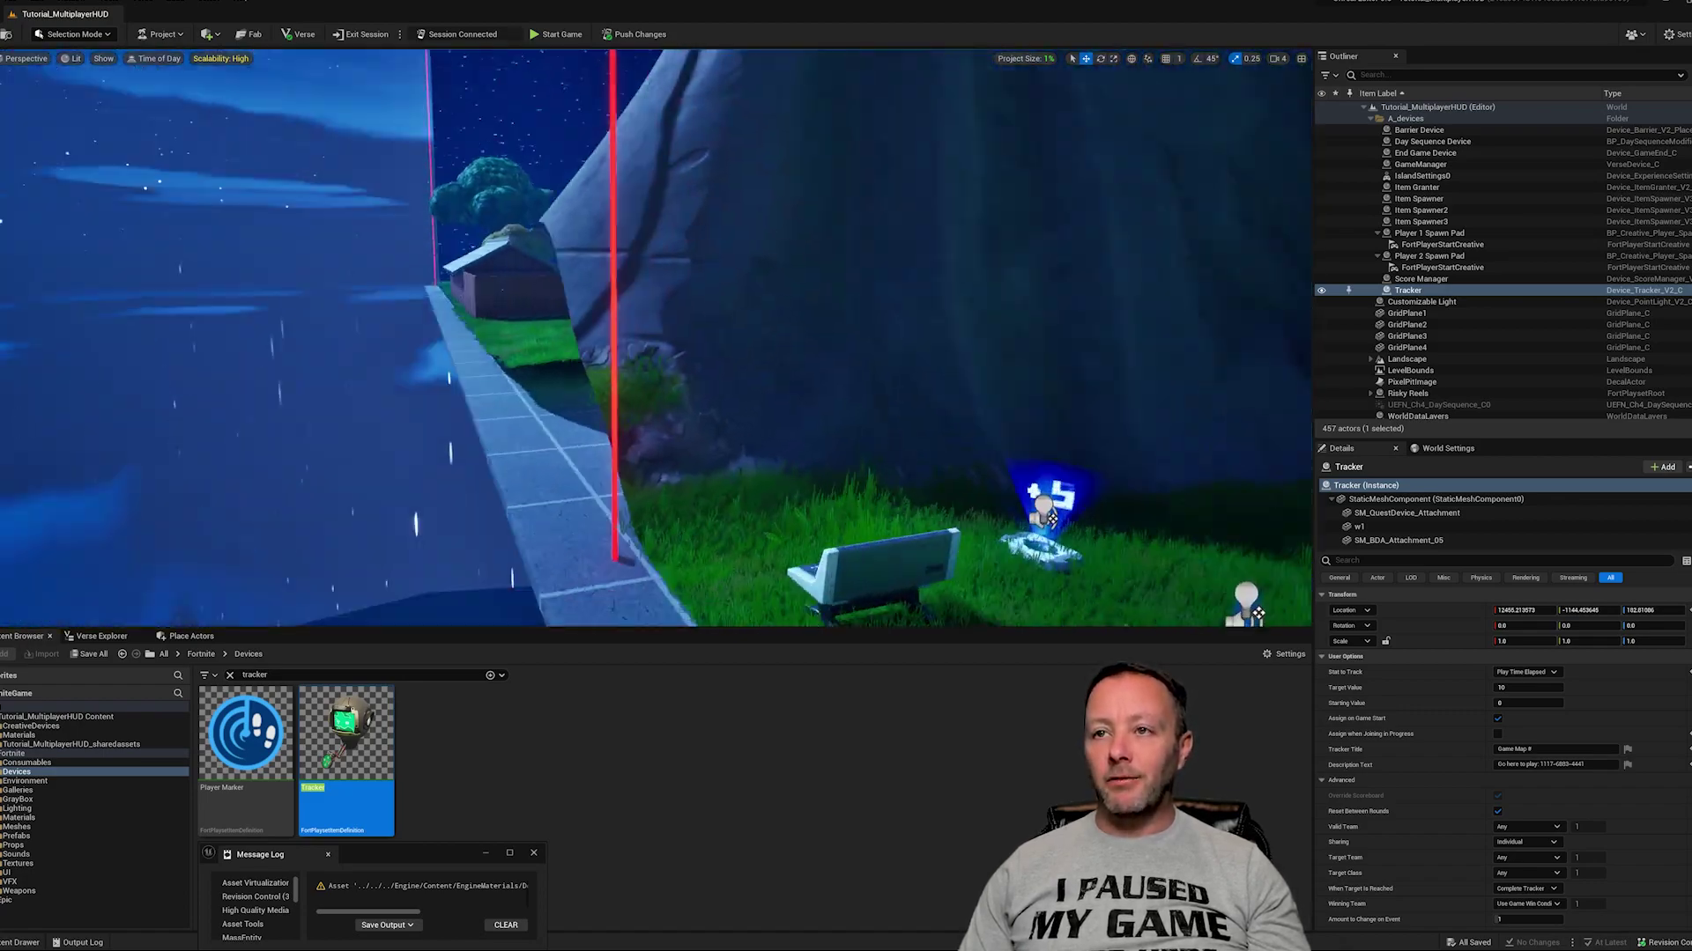
{"action": "right_click_drag", "start_coordinate": [546, 370], "coordinate": [504, 409]}
{"action": "scroll", "coordinate": [454, 357], "scroll_direction": "up", "scroll_amount": 5}
{"action": "key", "text": "w"}
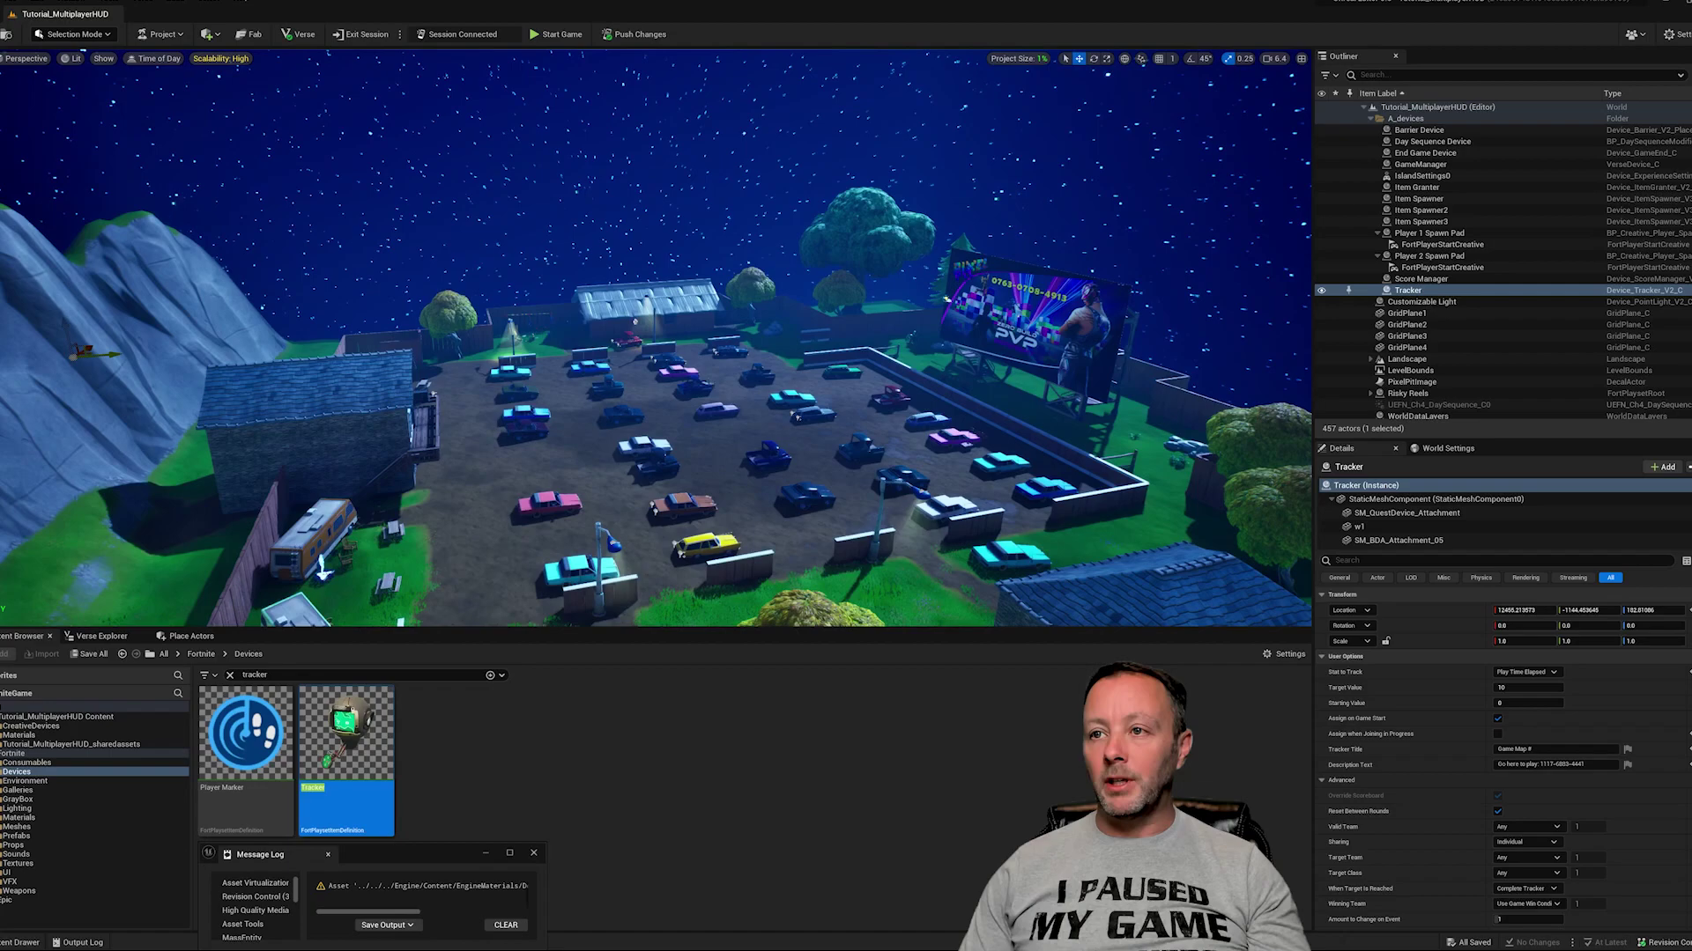
{"action": "right_click_drag", "start_coordinate": [392, 354], "coordinate": [454, 374]}
{"action": "key", "text": "d"}
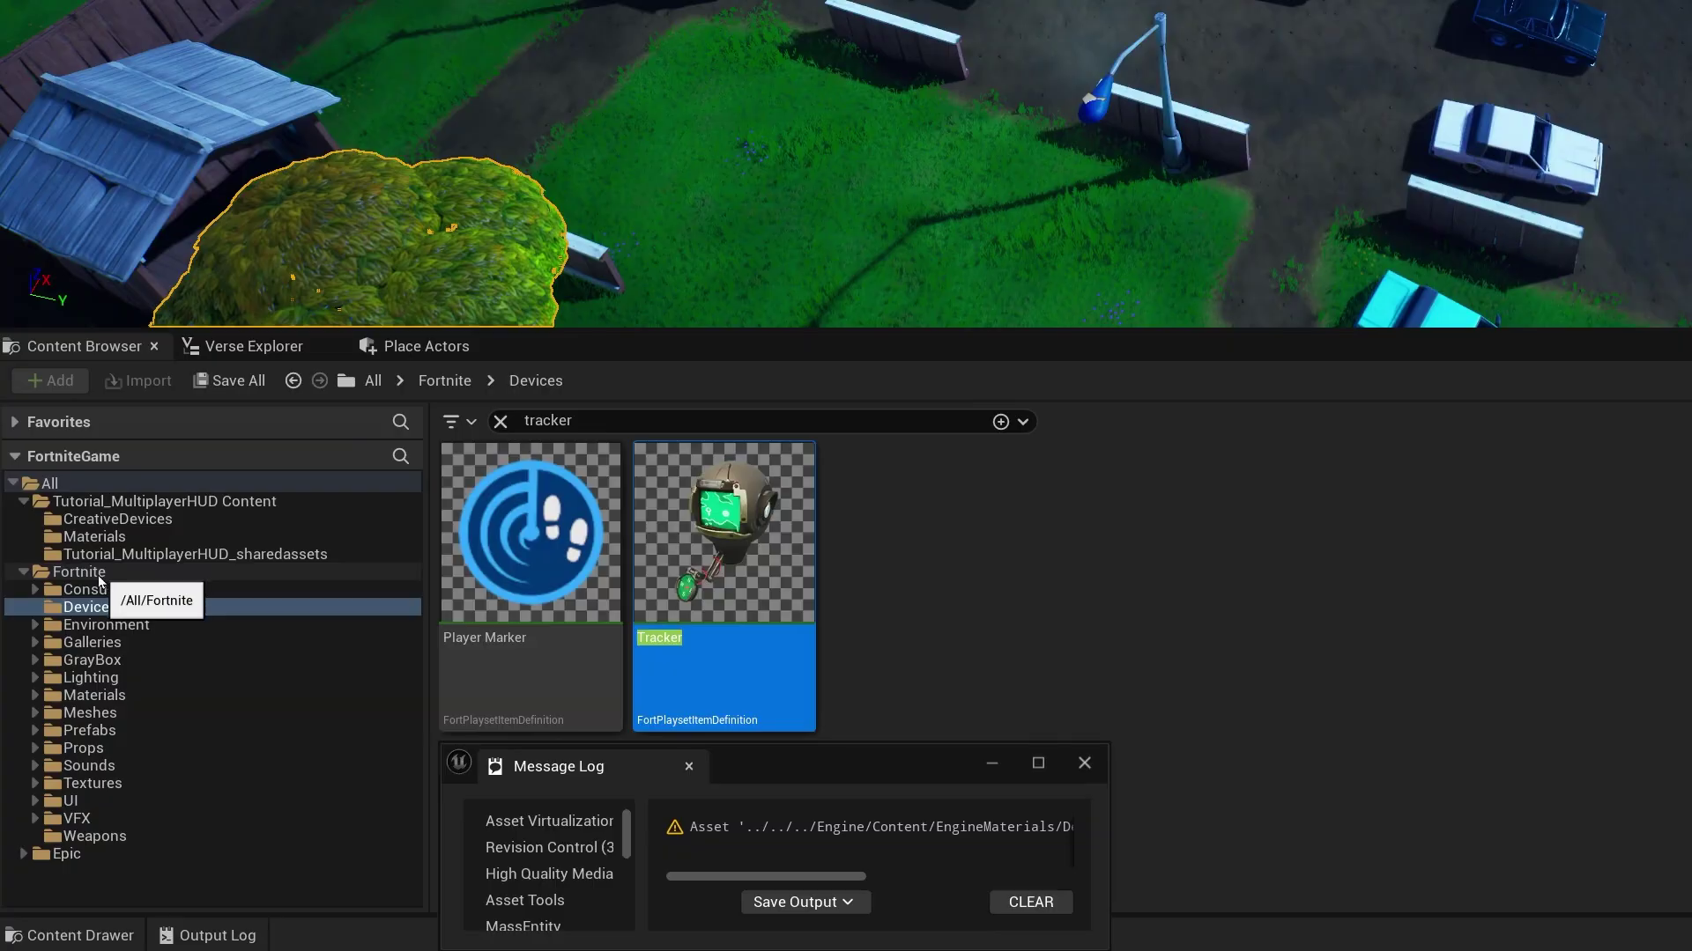
Search the Prefabs folder of the Fortnite content for "risky"
{"action": "left_click", "coordinate": [17, 753]}
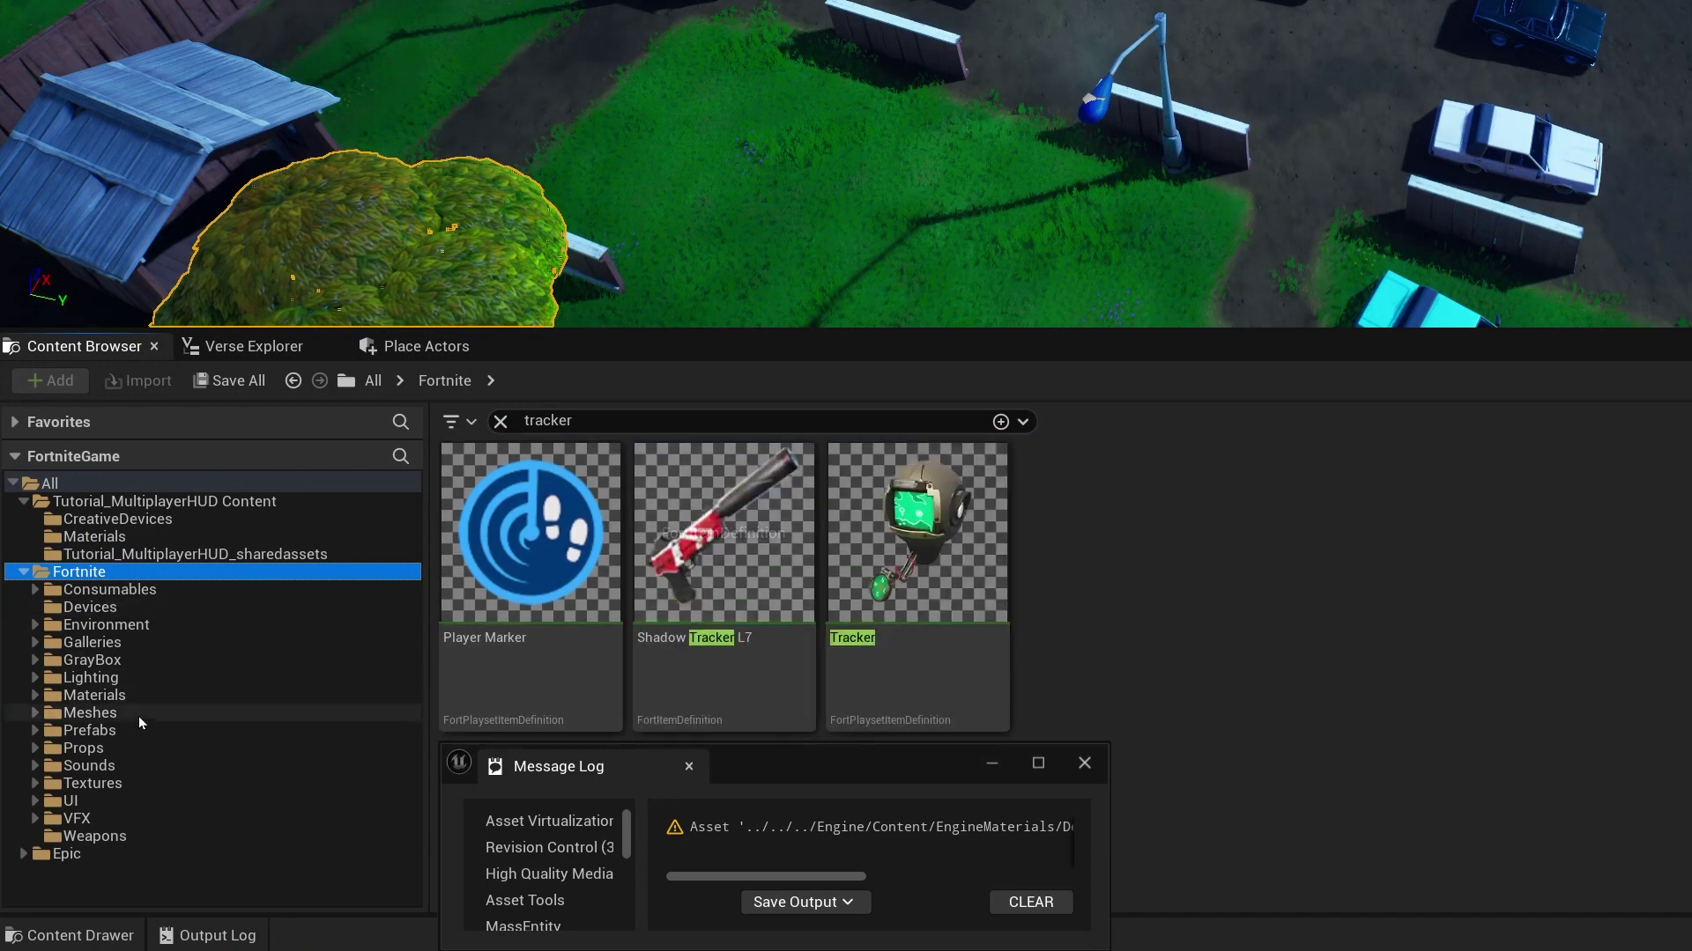
{"action": "left_click", "coordinate": [102, 729]}
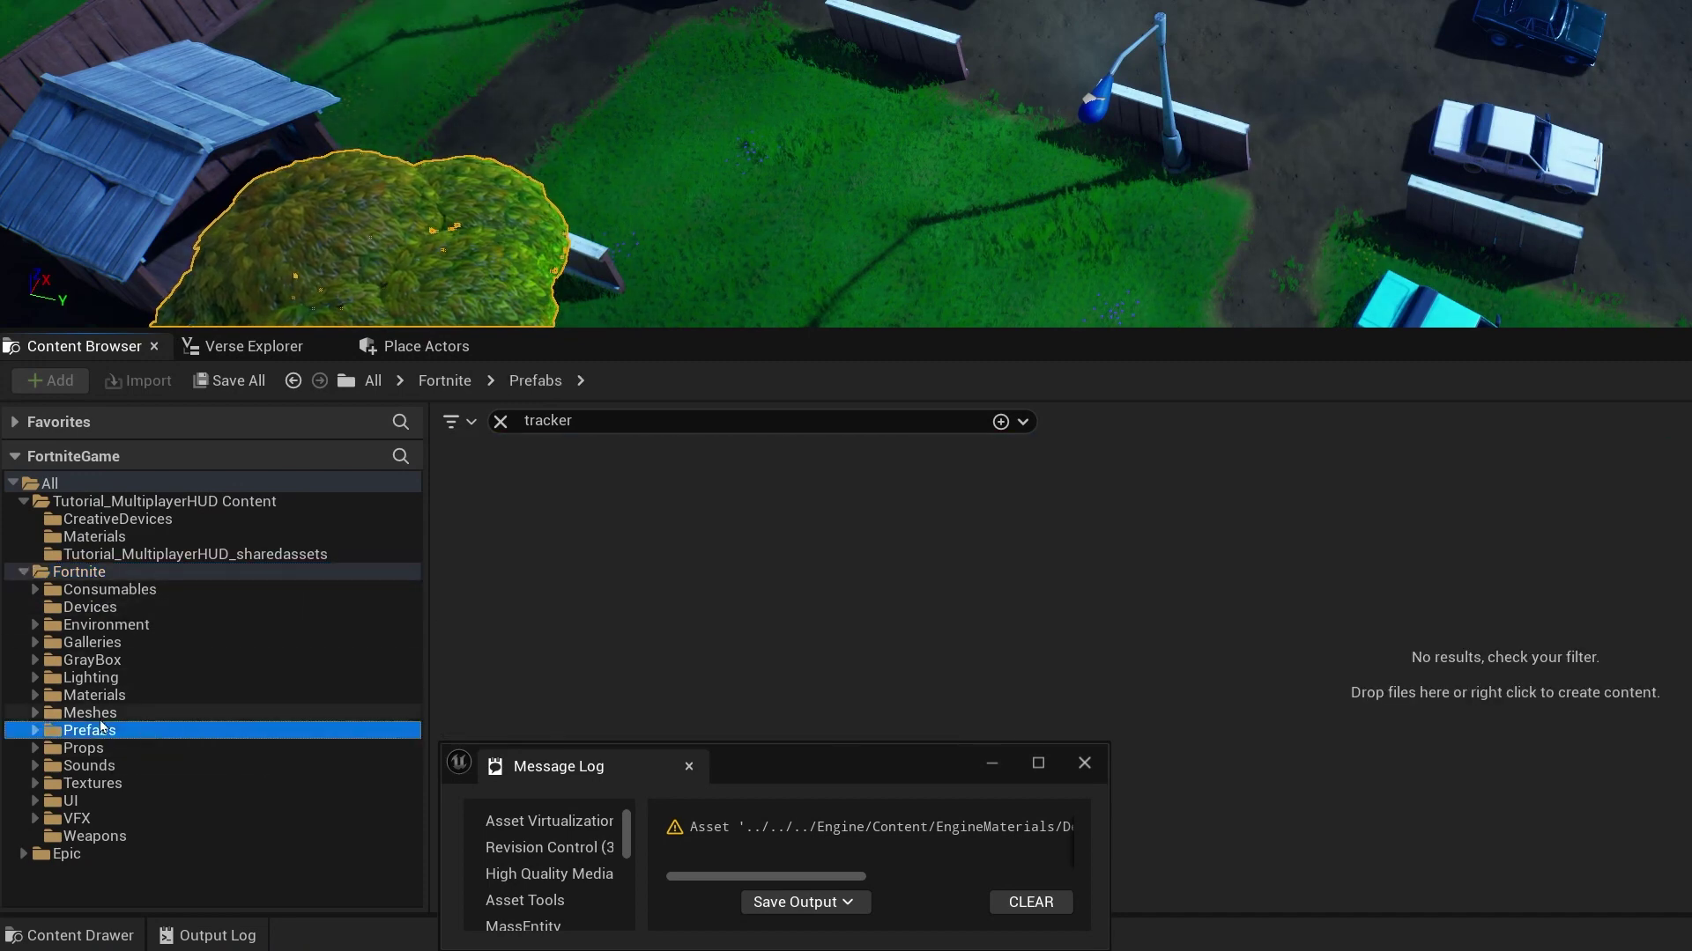
{"action": "left_click", "coordinate": [500, 421]}
{"action": "type", "text": "risky"}
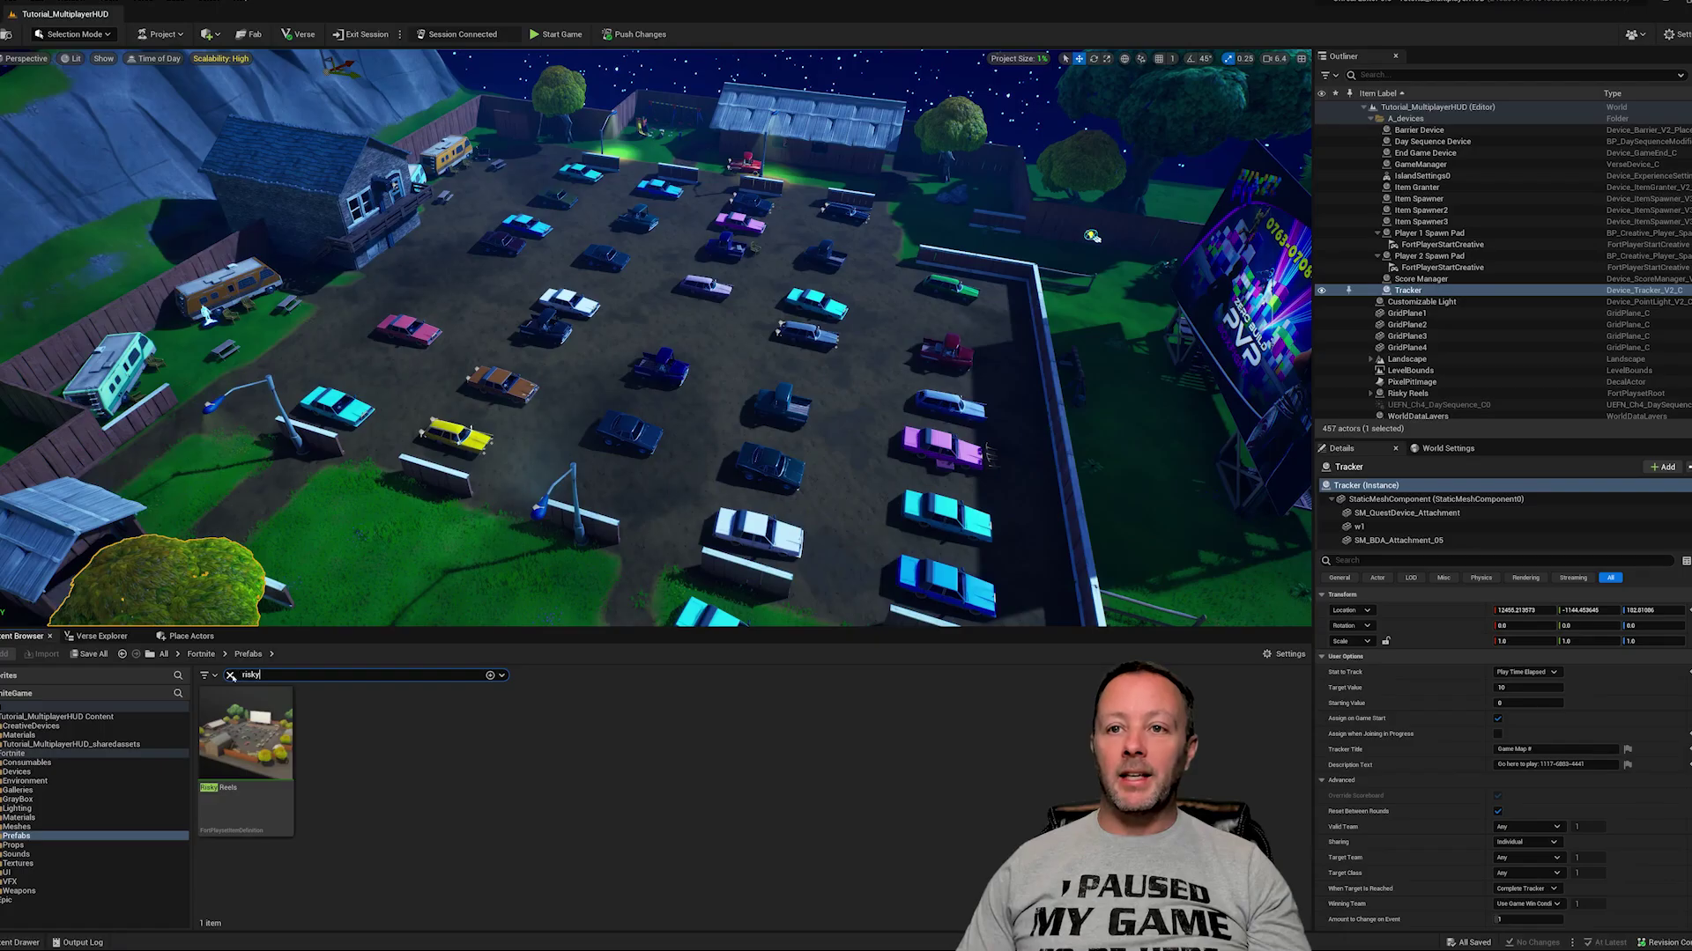
Examine the car park from the side facing the billboard, and the item spawner behind the counter inside the building
{"action": "right_click_drag", "start_coordinate": [617, 388], "coordinate": [1493, 348]}
{"action": "key", "text": "a"}
{"action": "key", "text": "w"}
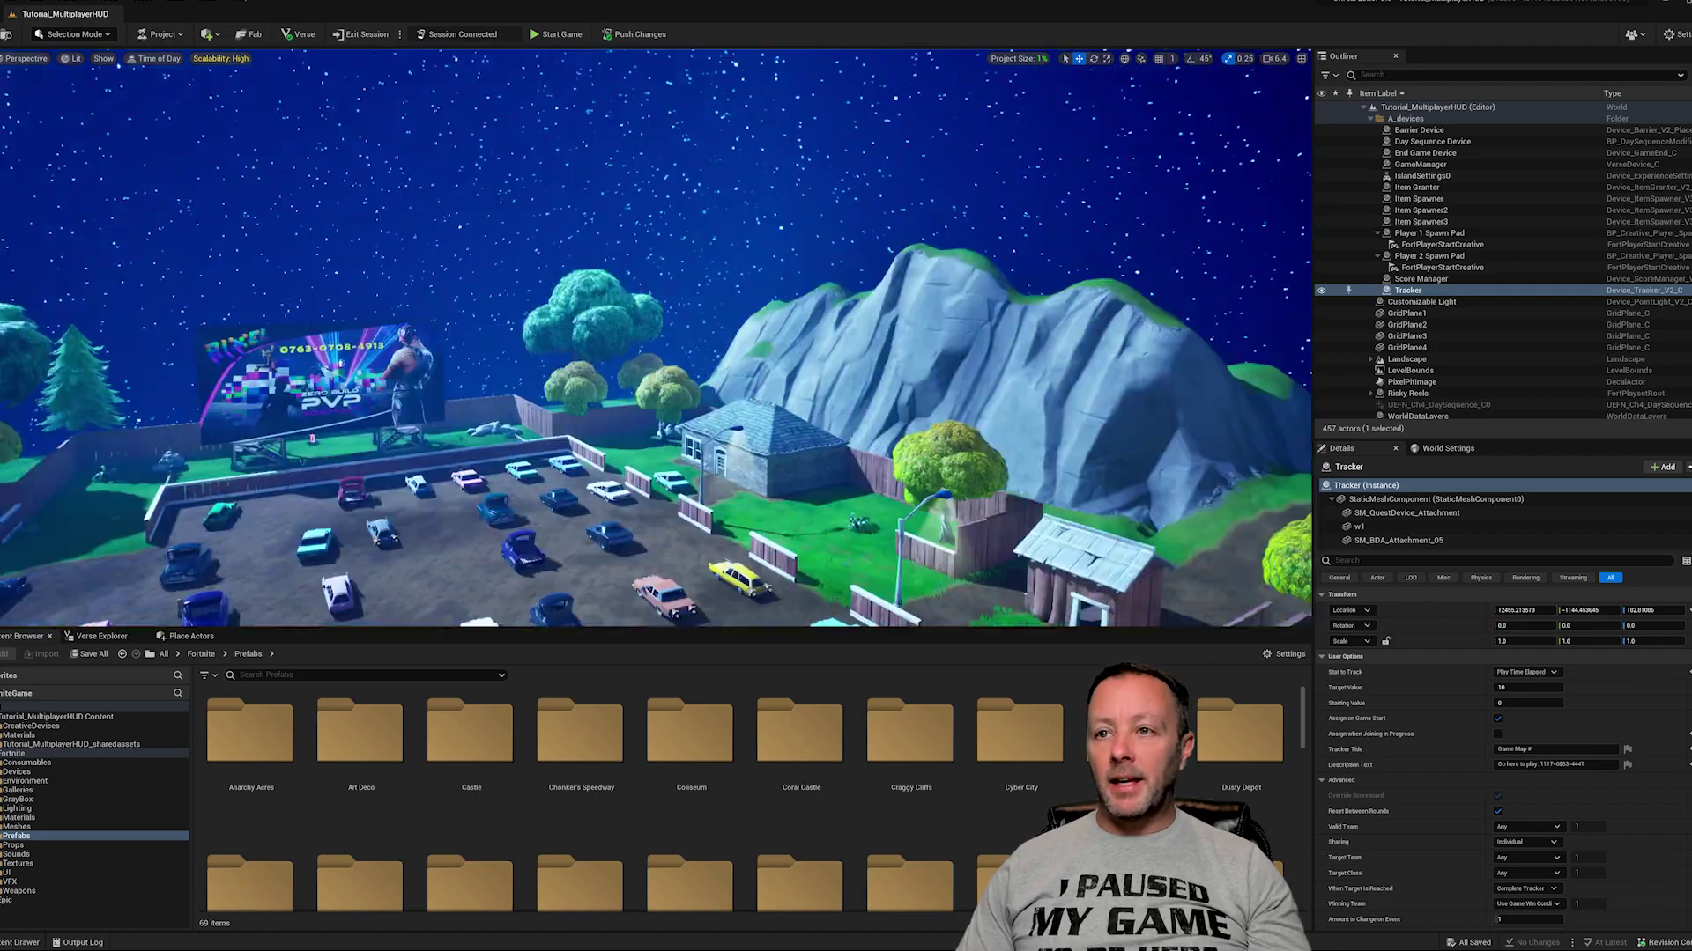
{"action": "mouse_move", "coordinate": [655, 334]}
{"action": "right_mouse_down"}
{"action": "mouse_move", "coordinate": [687, 339]}
{"action": "mouse_move", "coordinate": [656, 339]}
{"action": "right_mouse_up"}
{"action": "key", "text": "d"}
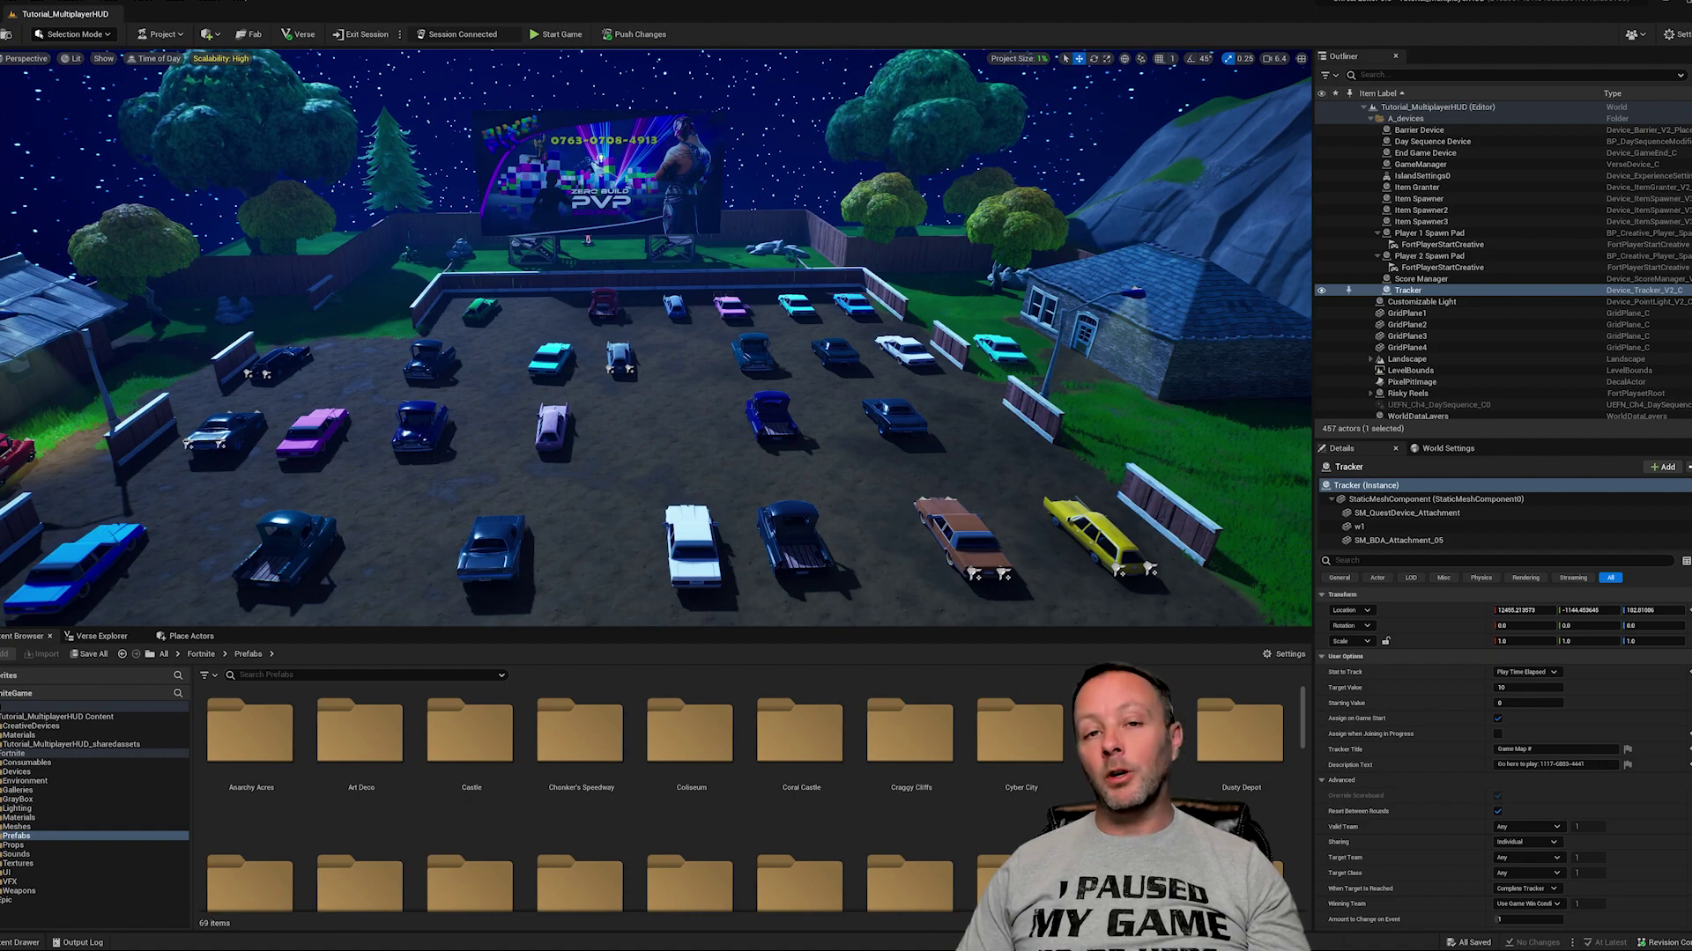
{"action": "mouse_move", "coordinate": [657, 340]}
{"action": "right_mouse_down"}
{"action": "mouse_move", "coordinate": [698, 340]}
{"action": "mouse_move", "coordinate": [687, 351]}
{"action": "right_mouse_up"}
{"action": "key", "text": "w"}
{"action": "key", "text": "f"}
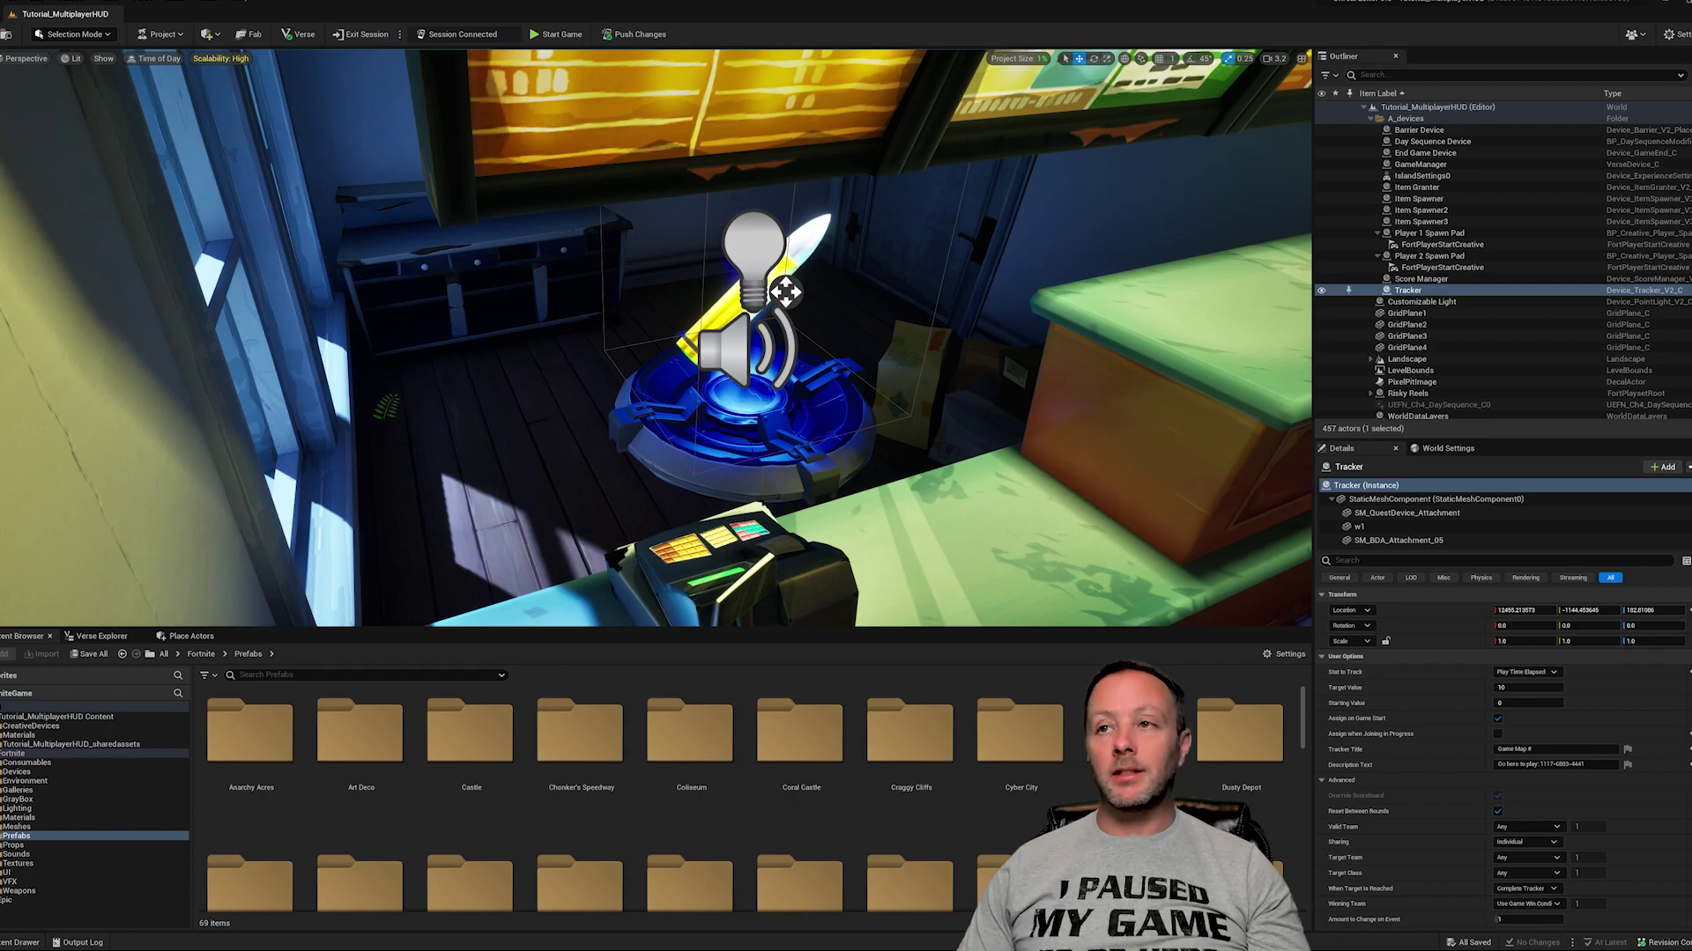
Leave the room with the item spawner and examine the PVP billboard across the rows of parked cars
{"action": "right_click_drag", "start_coordinate": [566, 353], "coordinate": [1085, 340]}
{"action": "key", "text": "w"}
{"action": "key", "text": "w"}
{"action": "key", "text": "w"}
{"action": "key", "text": "w"}
{"action": "key", "text": "w"}
{"action": "right_click_drag", "start_coordinate": [714, 342], "coordinate": [714, 342]}
{"action": "right_click_drag", "start_coordinate": [631, 334], "coordinate": [757, 353]}
{"action": "key", "text": "w"}
{"action": "key", "text": "s"}
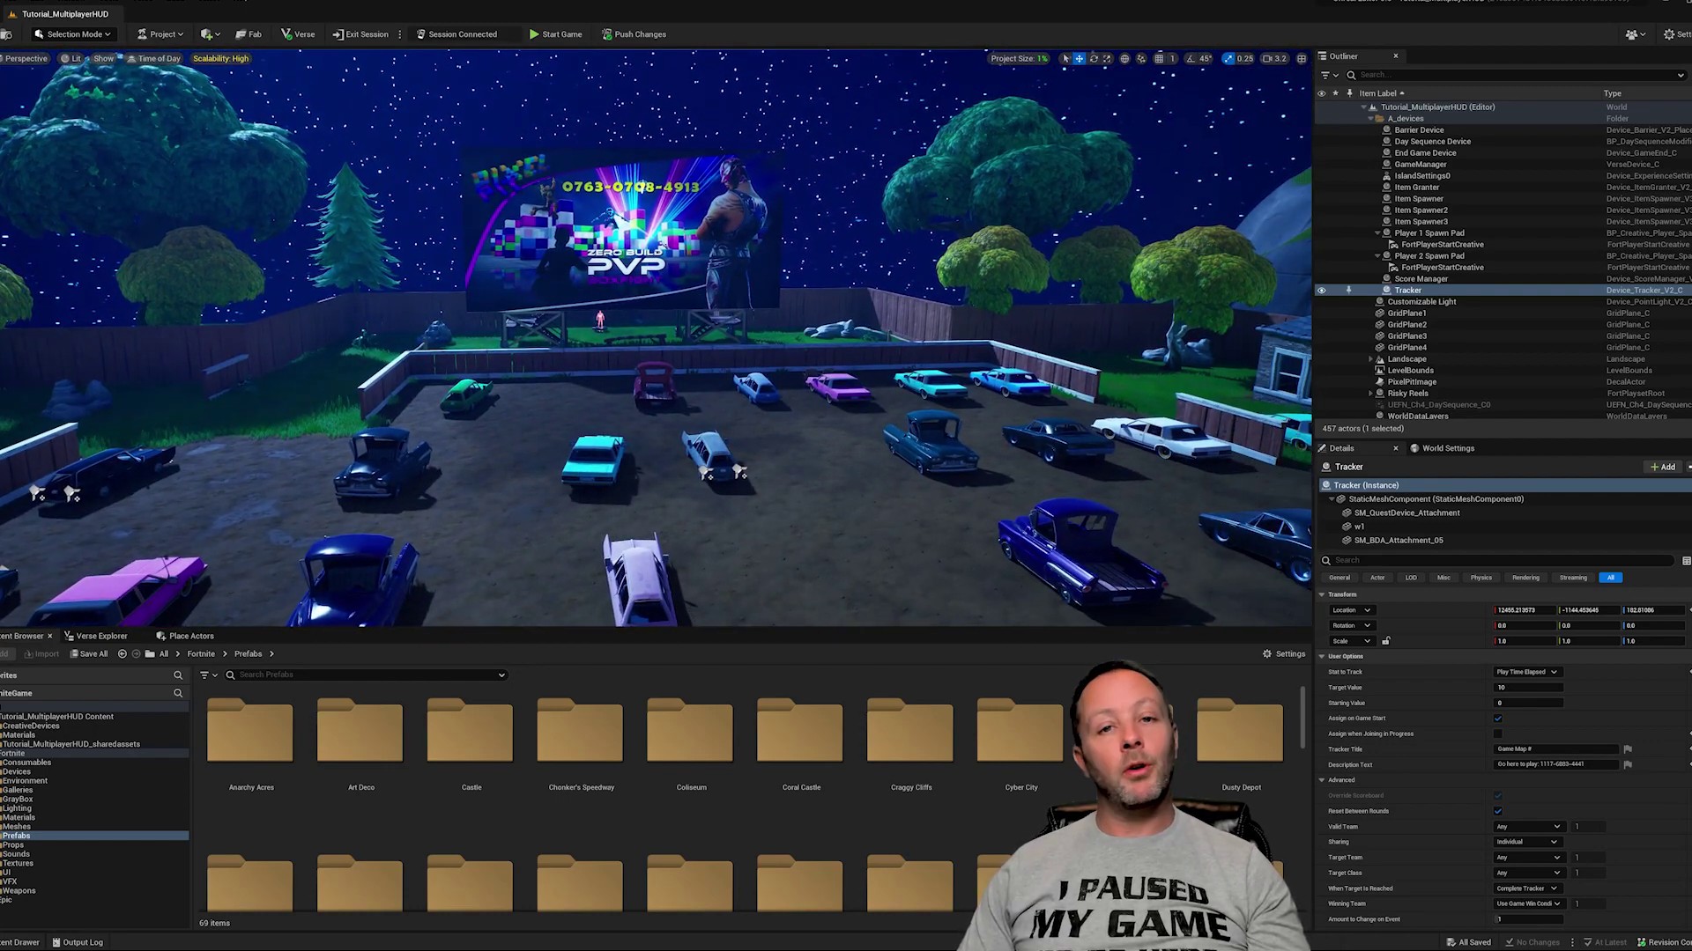
Examine the camper vans and picnic tables by the fence, the balconied brick house, and the car park facing the billboard
{"action": "key", "text": "s"}
{"action": "right_click_drag", "start_coordinate": [657, 338], "coordinate": [255, 335]}
{"action": "key", "text": "w"}
{"action": "key", "text": "s"}
{"action": "key", "text": "w"}
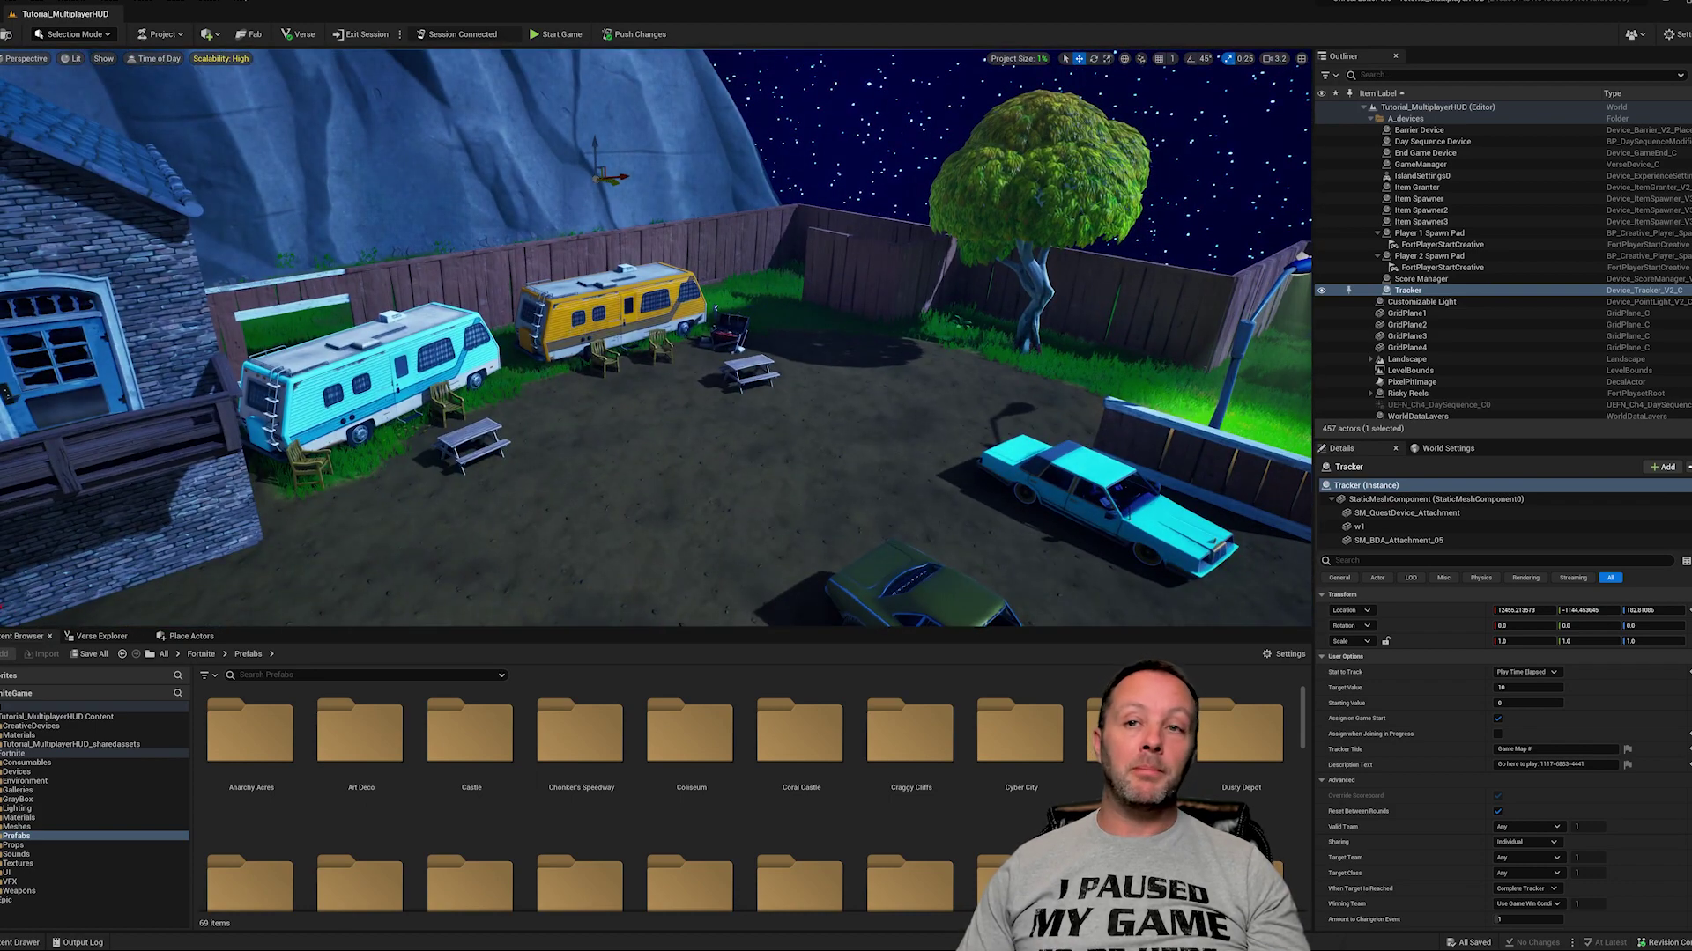
{"action": "right_click_drag", "start_coordinate": [722, 353], "coordinate": [546, 353]}
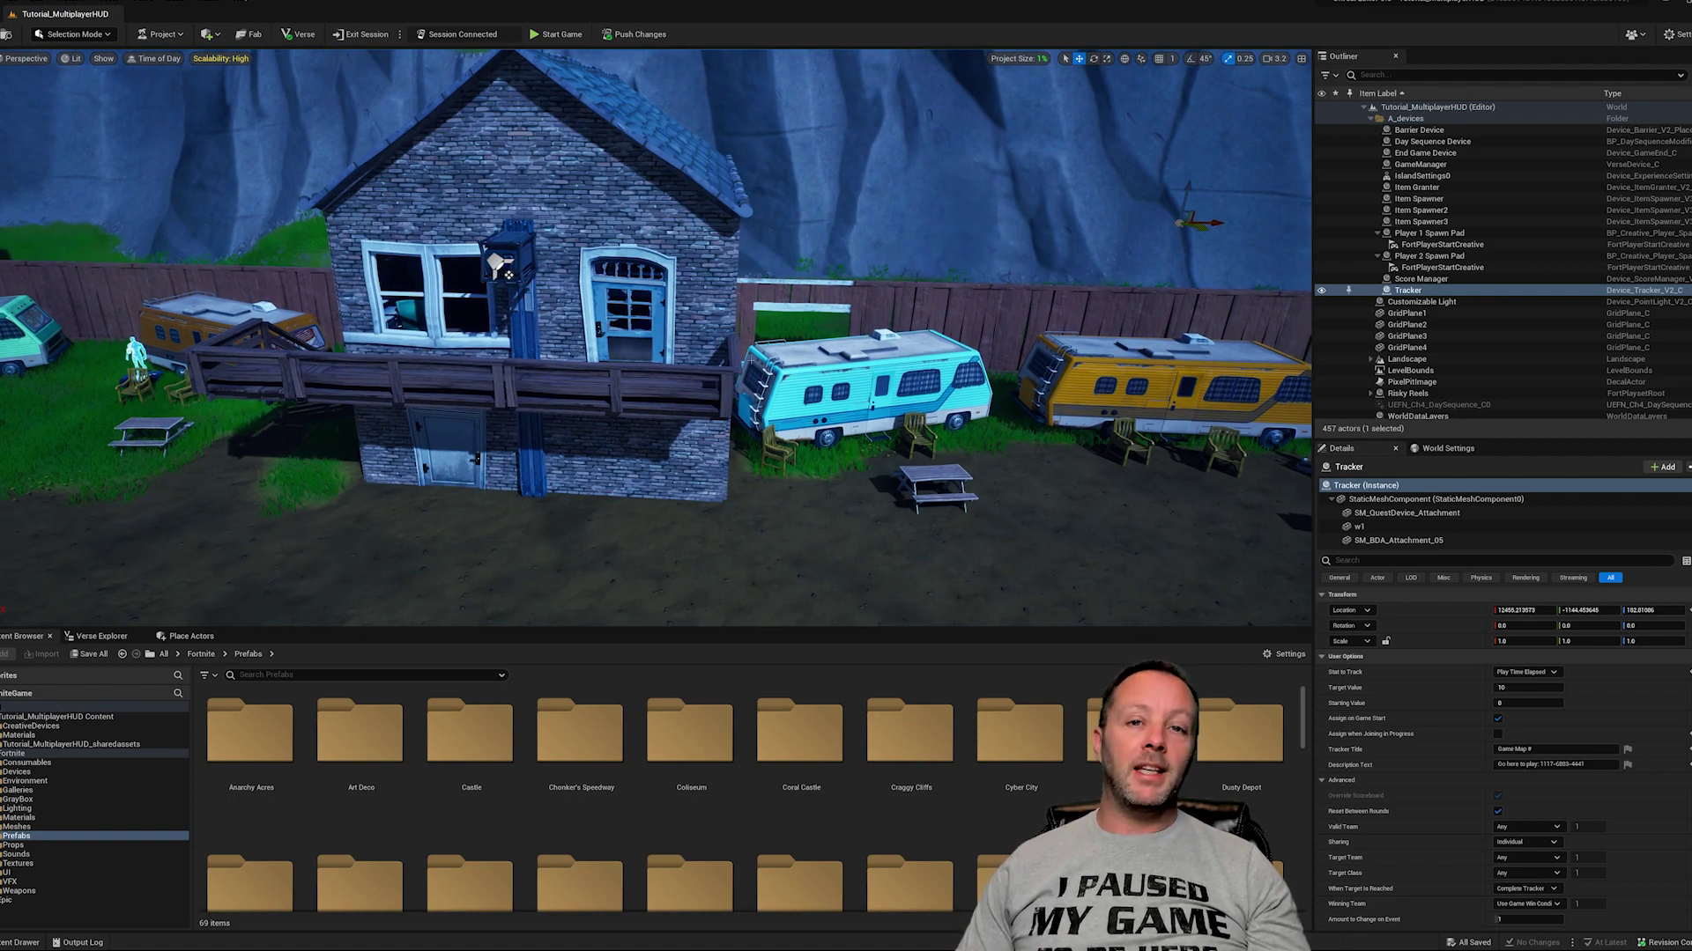
{"action": "right_click_drag", "start_coordinate": [751, 361], "coordinate": [497, 343]}
{"action": "right_click_drag", "start_coordinate": [352, 353], "coordinate": [134, 338]}
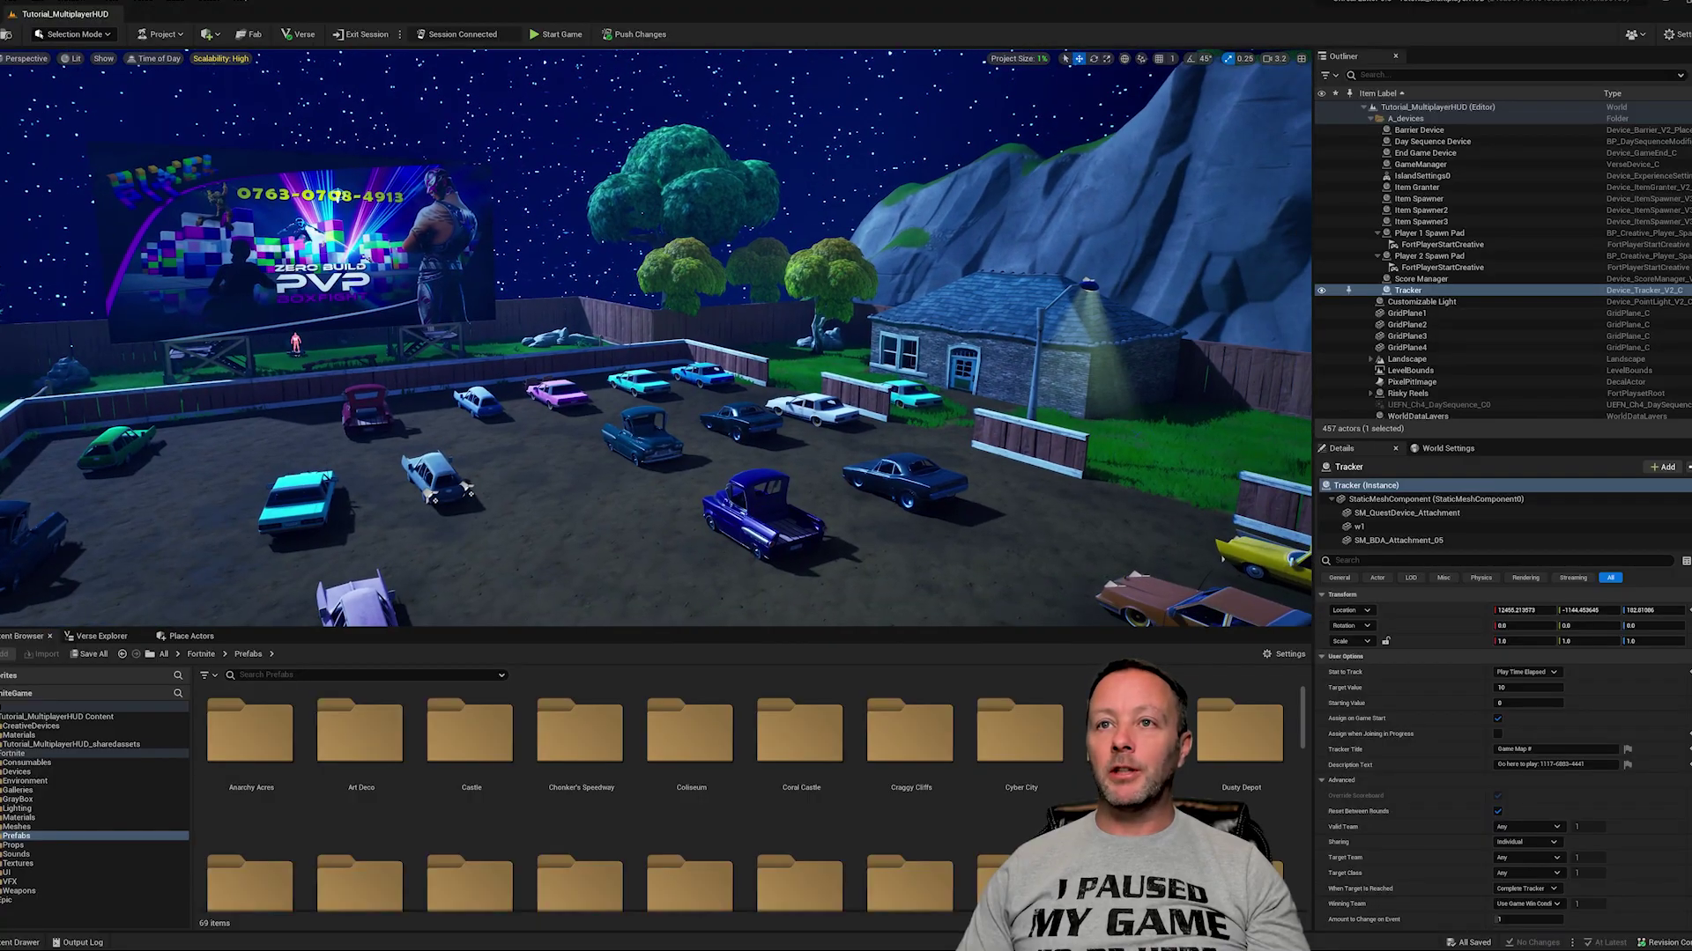
{"action": "right_click_drag", "start_coordinate": [655, 338], "coordinate": [660, 345]}
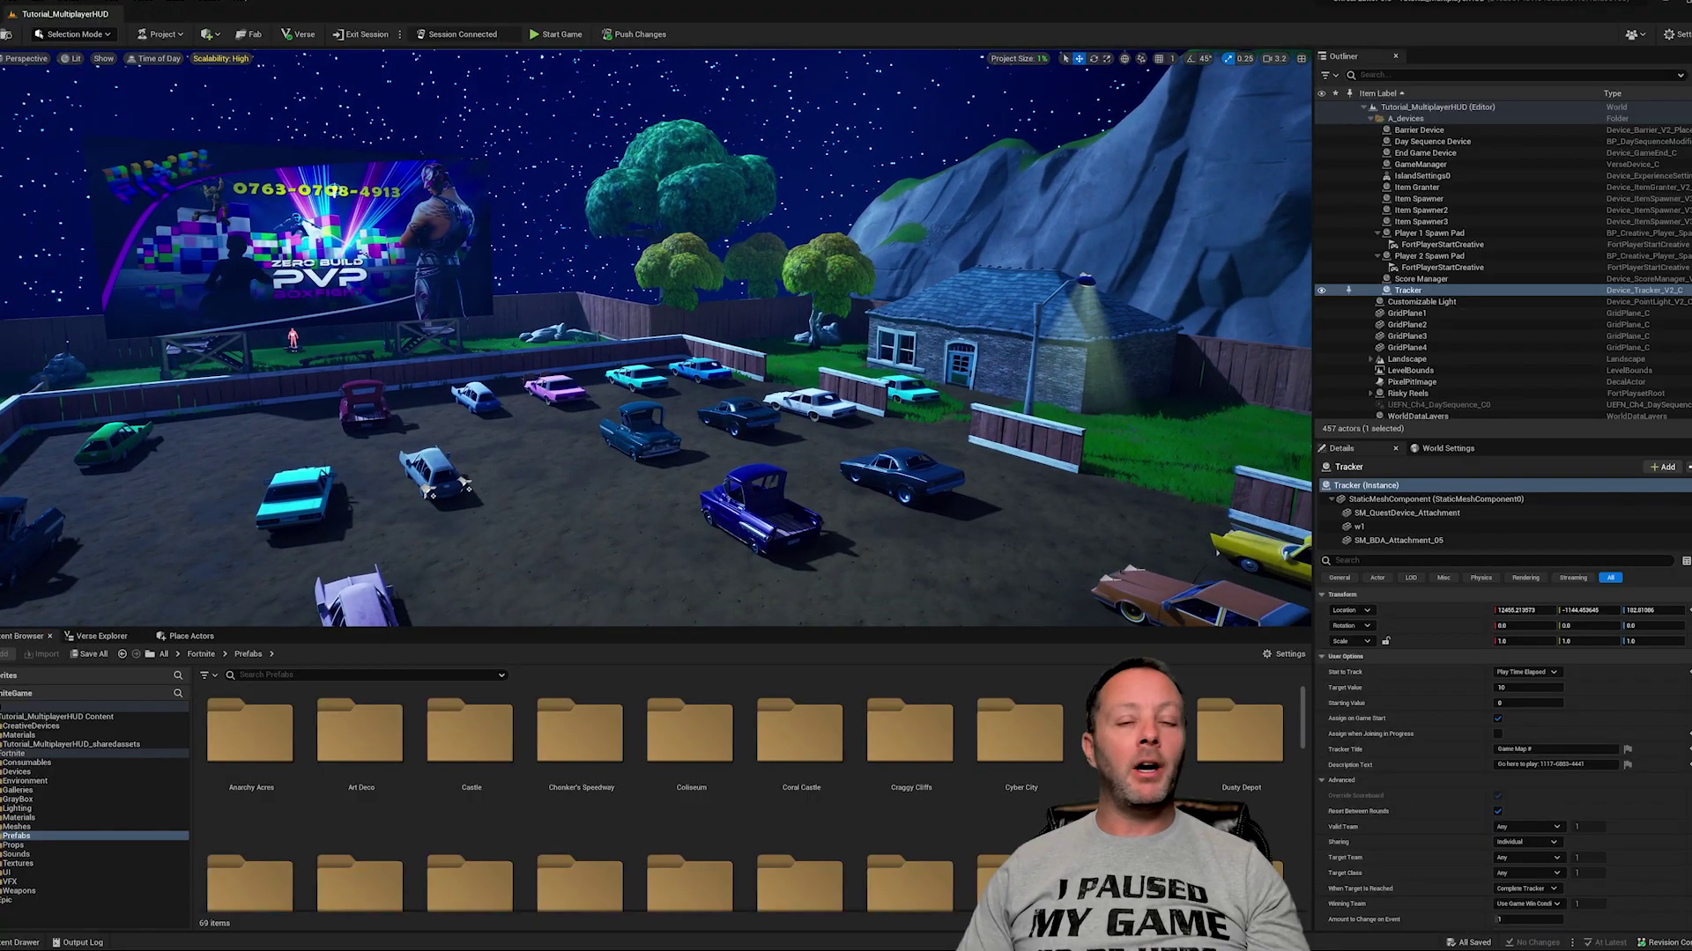